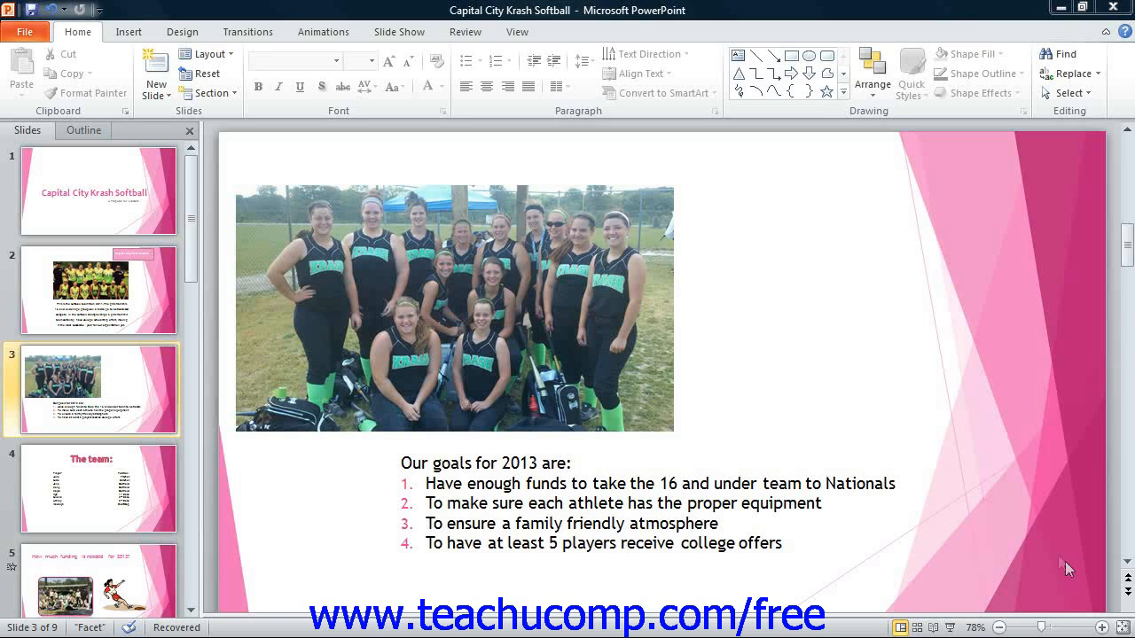
Step: Select the team photo on slide 3 and open its Format Picture settings
left_click(607, 232)
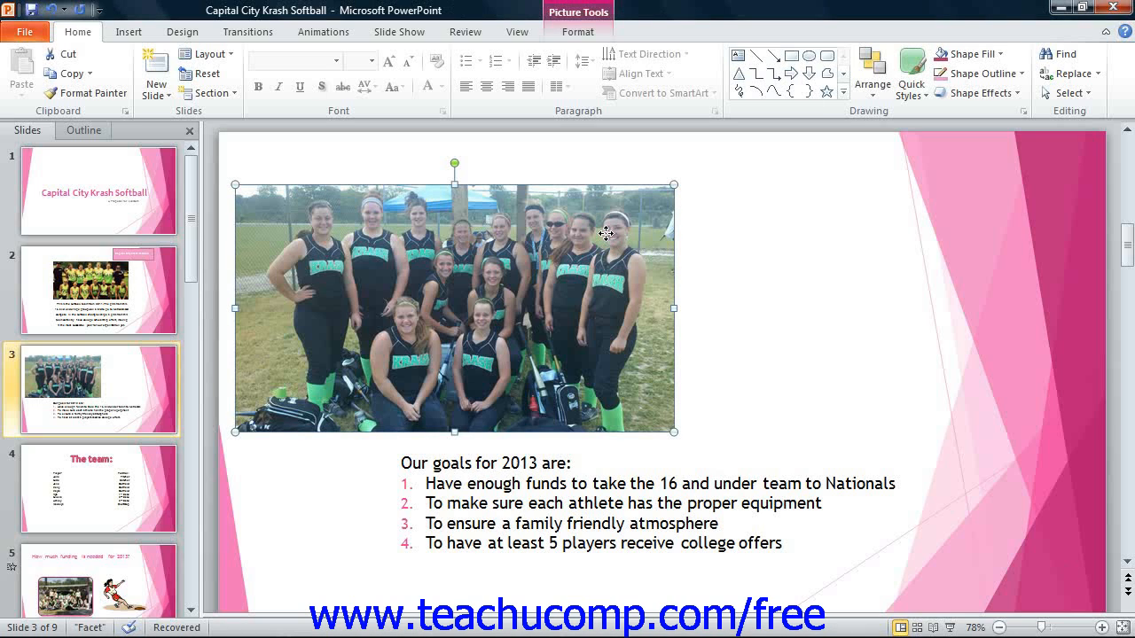
left_click(578, 33)
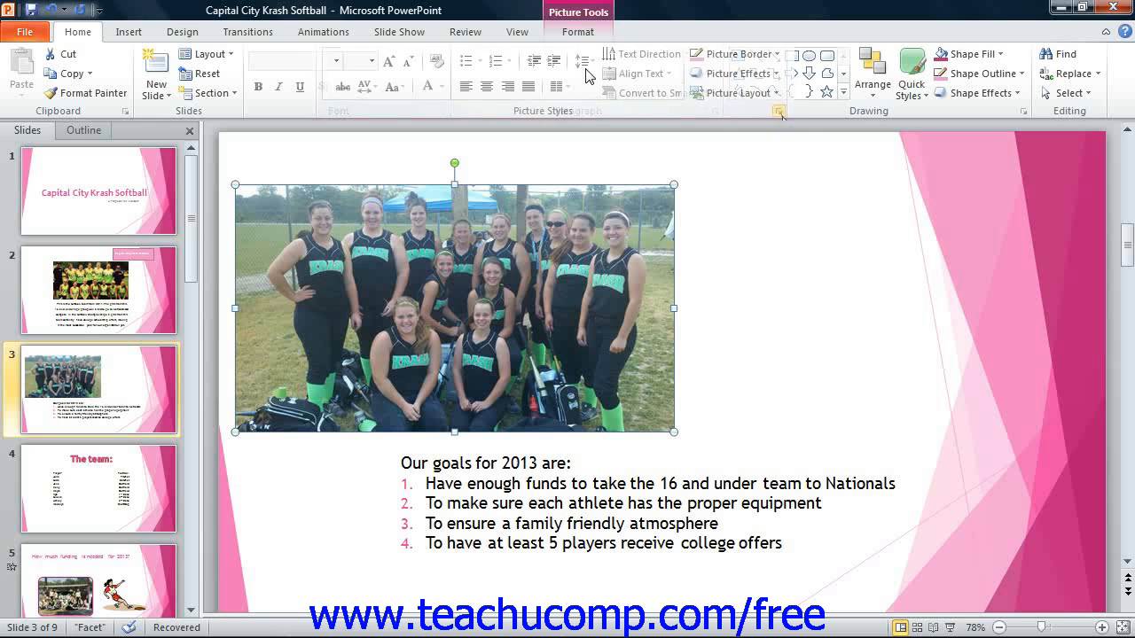
left_click(782, 116)
key("Escape")
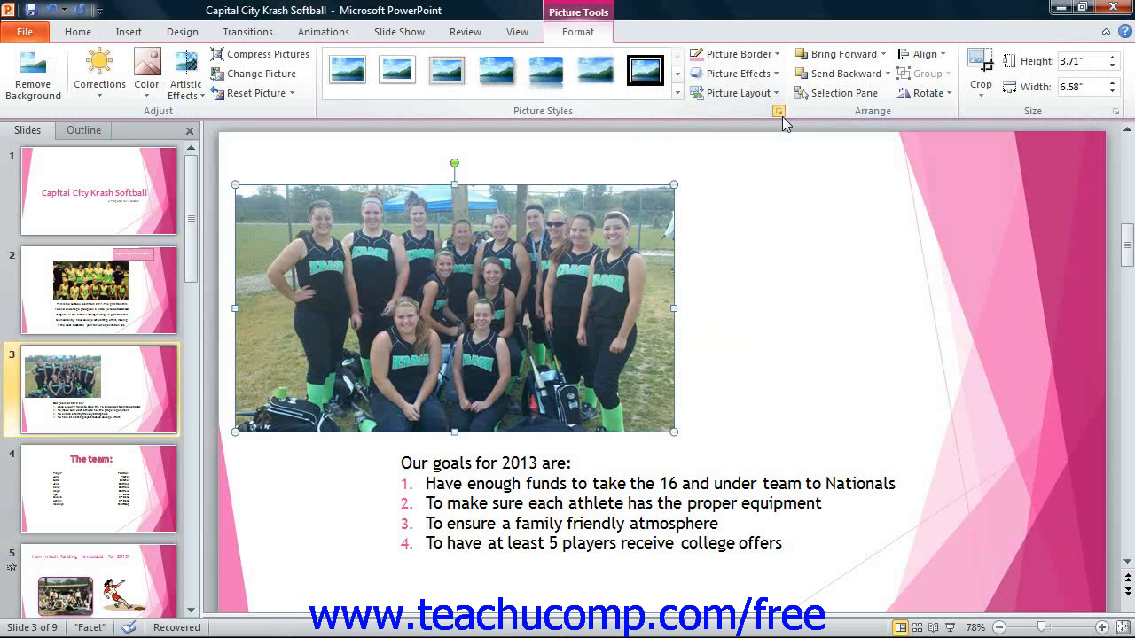
left_click(780, 113)
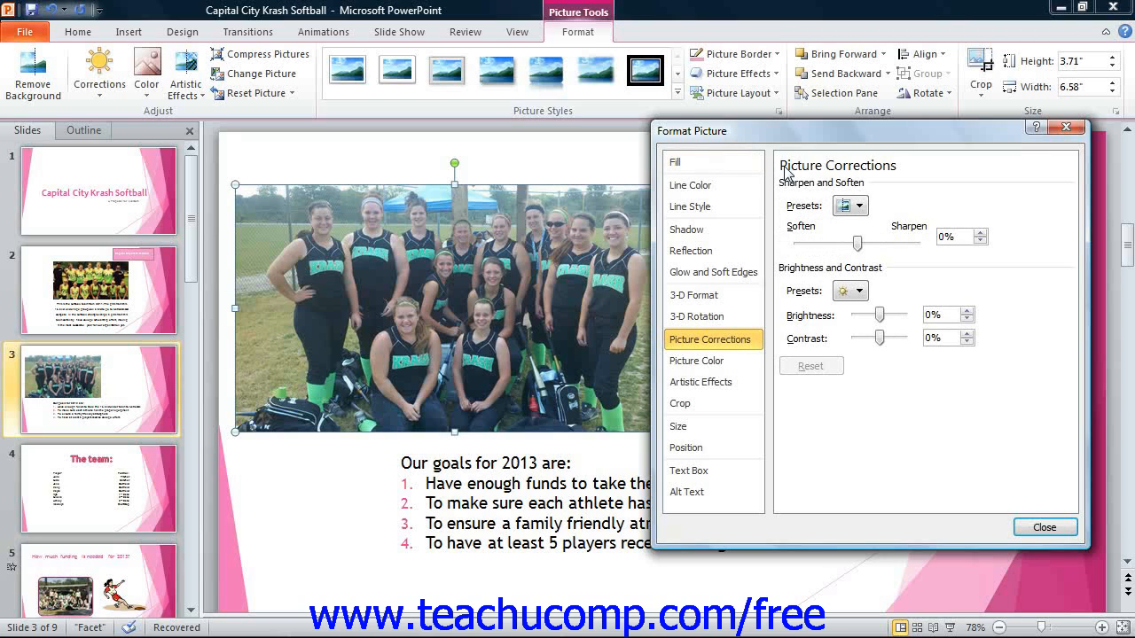
Step: Examine the picture's formatting categories from Fill through Alt Text, ending back at the Fill options
left_click(715, 164)
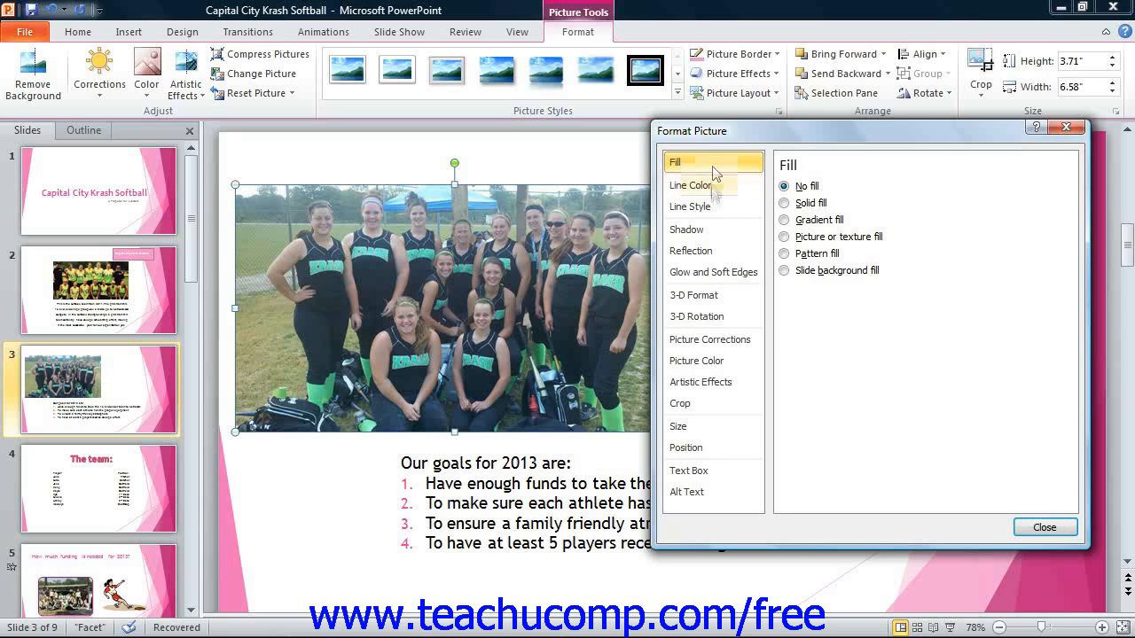
left_click(713, 206)
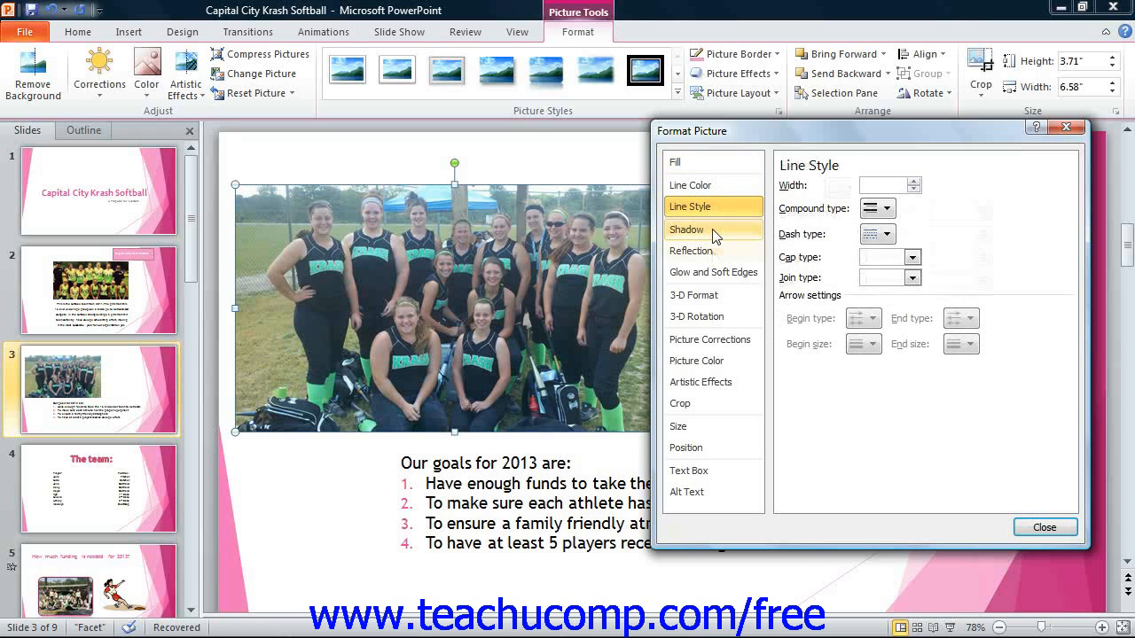
left_click(702, 251)
left_click(717, 273)
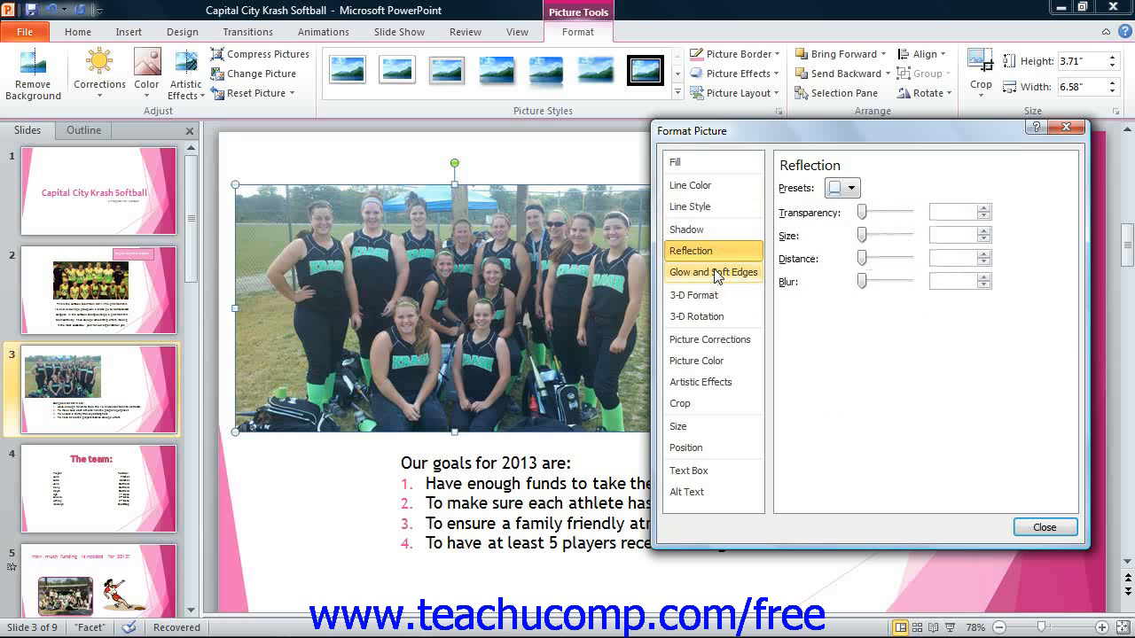
left_click(714, 296)
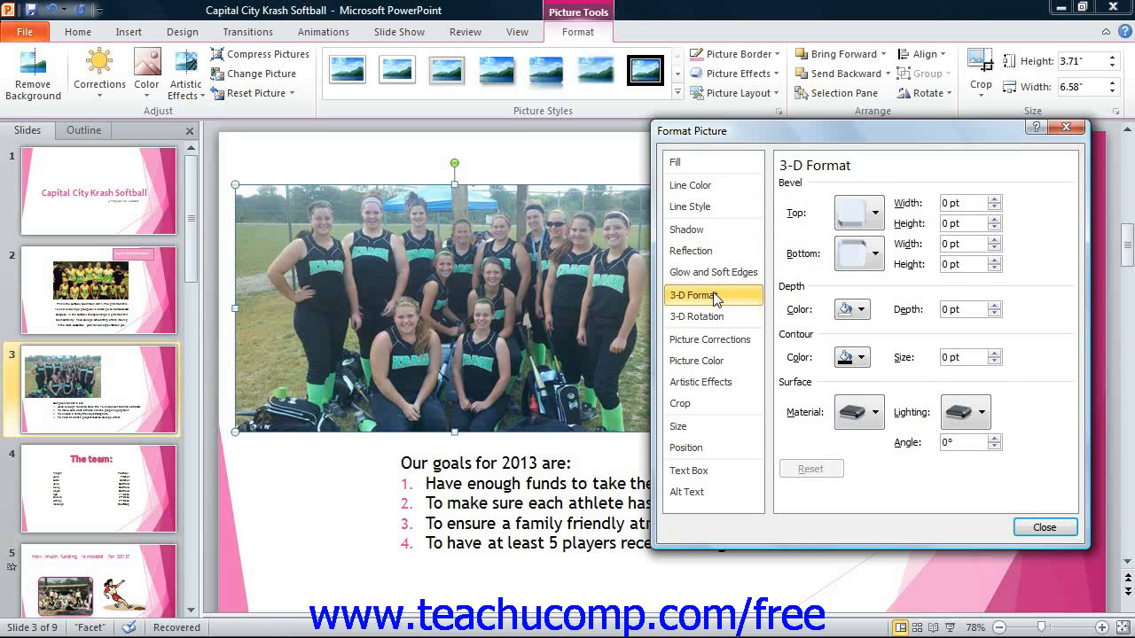
left_click(709, 318)
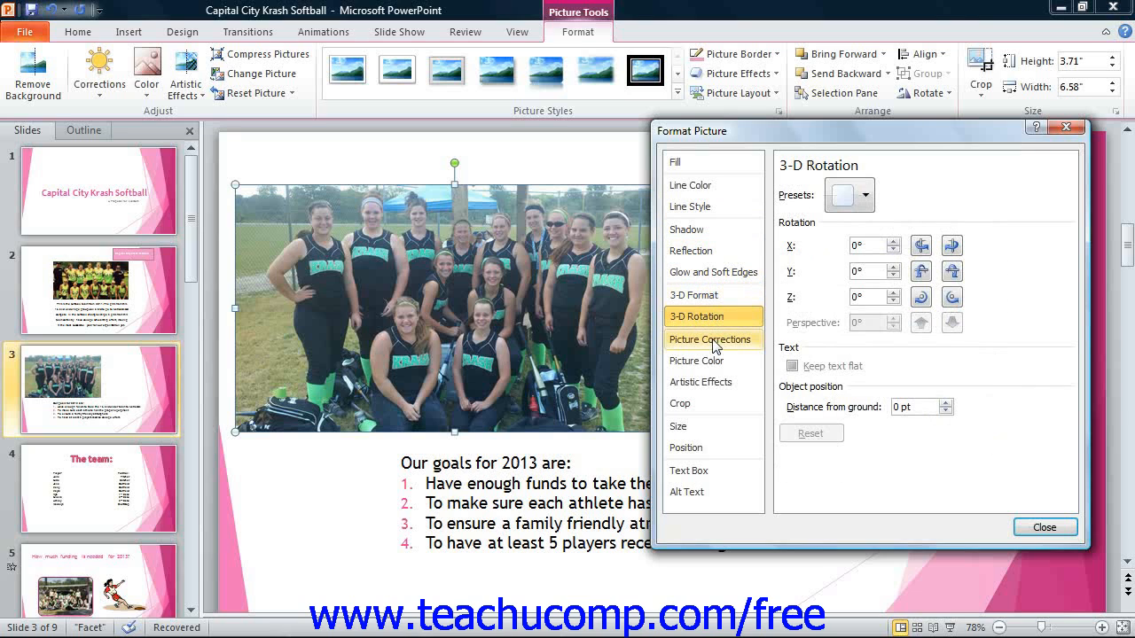
left_click(714, 341)
left_click(715, 360)
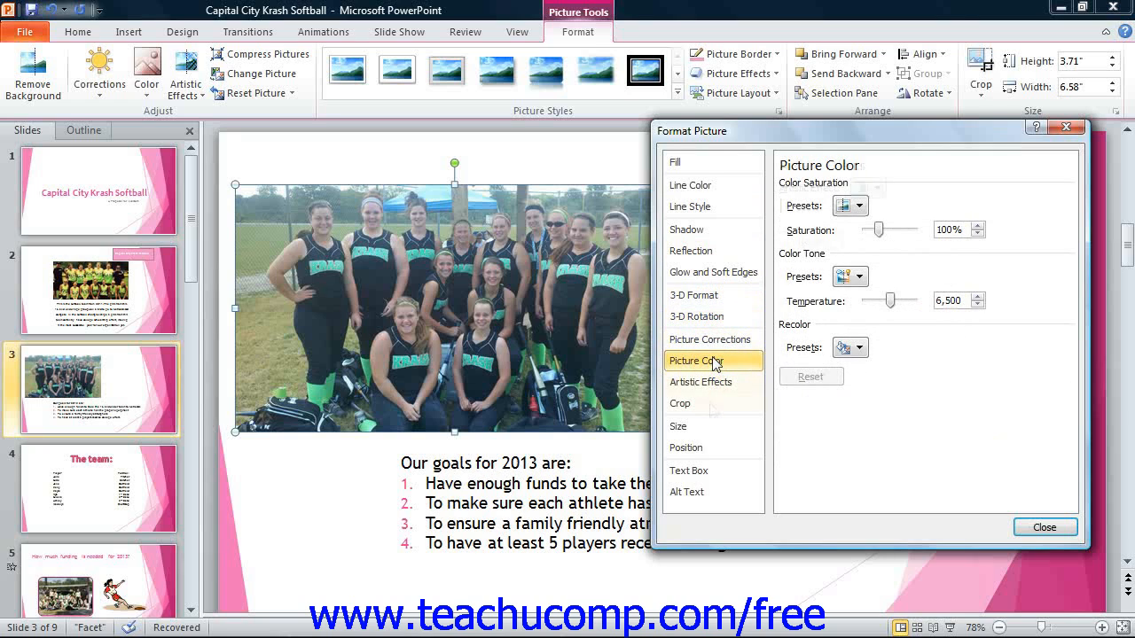
left_click(712, 382)
left_click(707, 427)
left_click(708, 428)
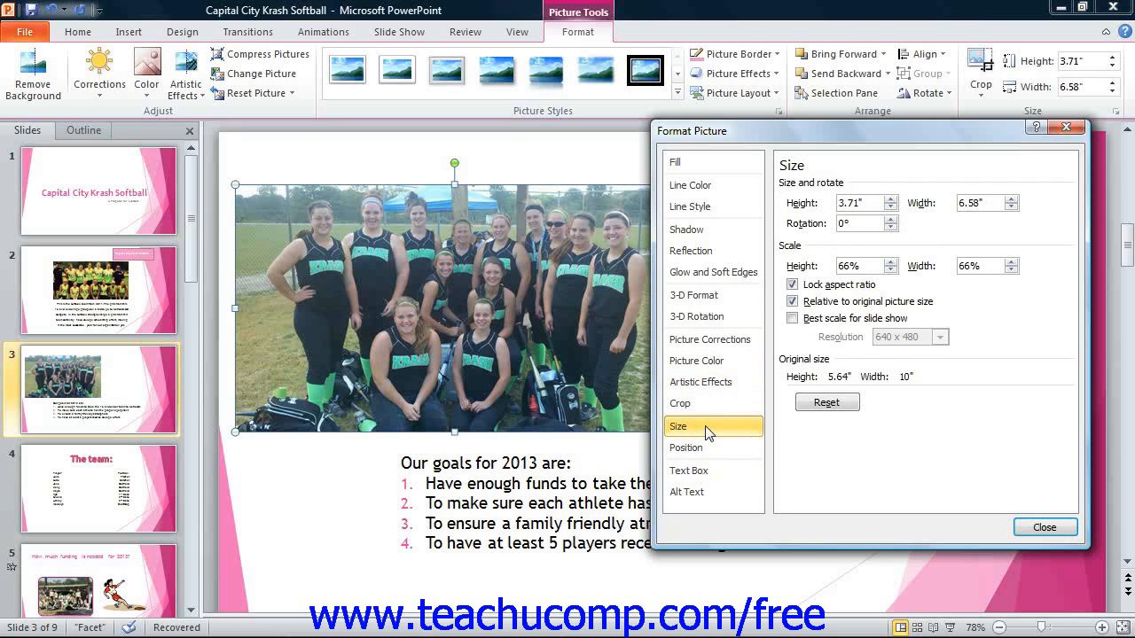
left_click(705, 472)
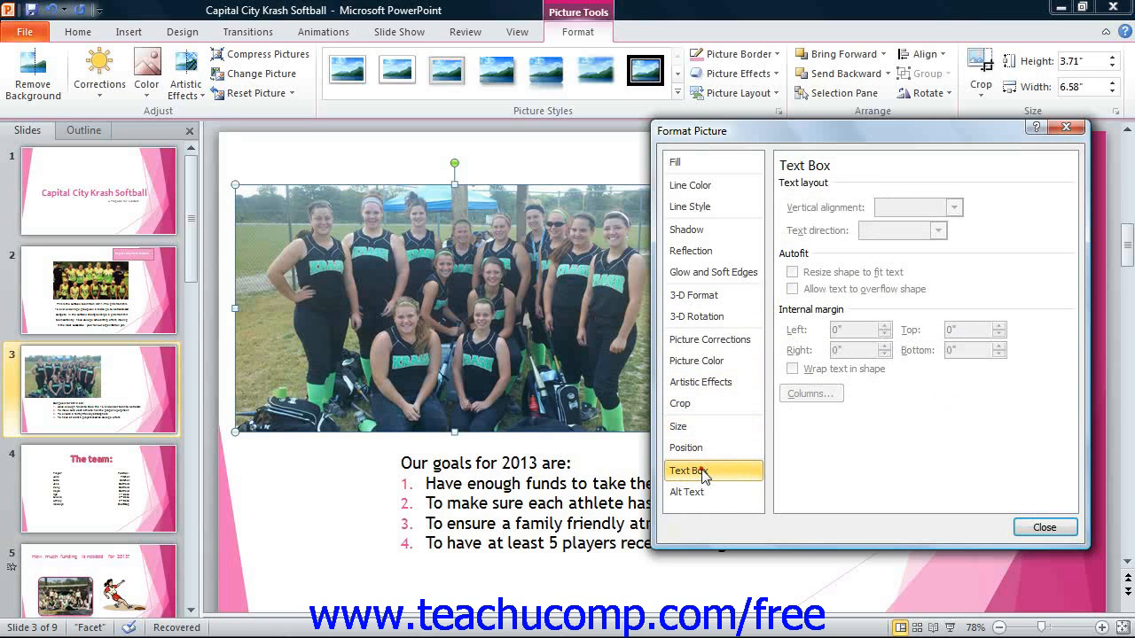
left_click(701, 494)
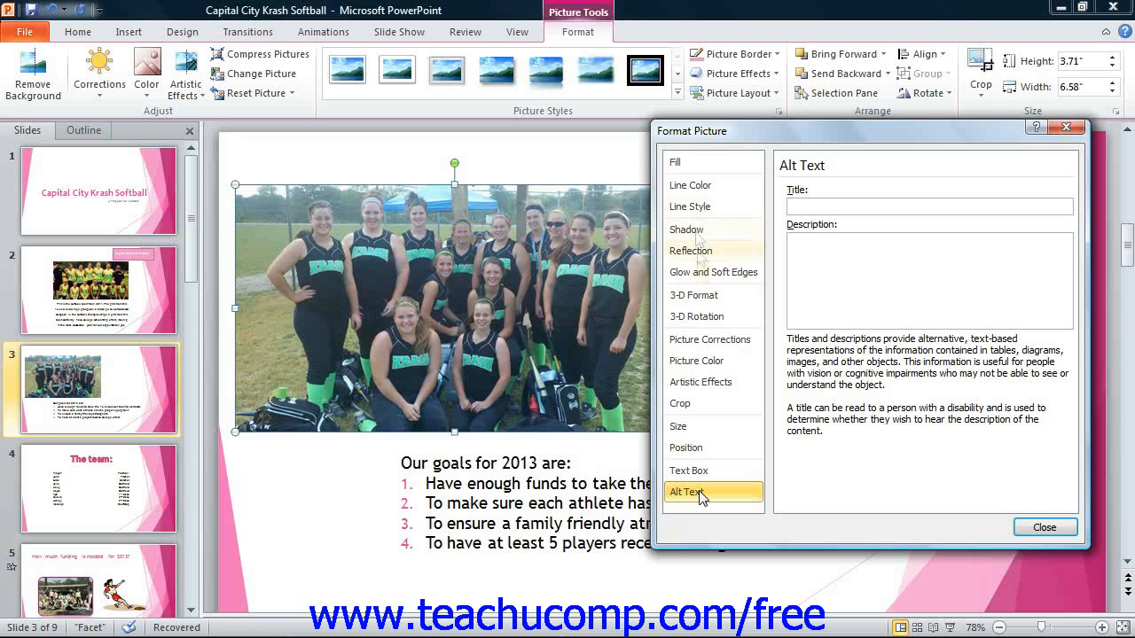
left_click(692, 169)
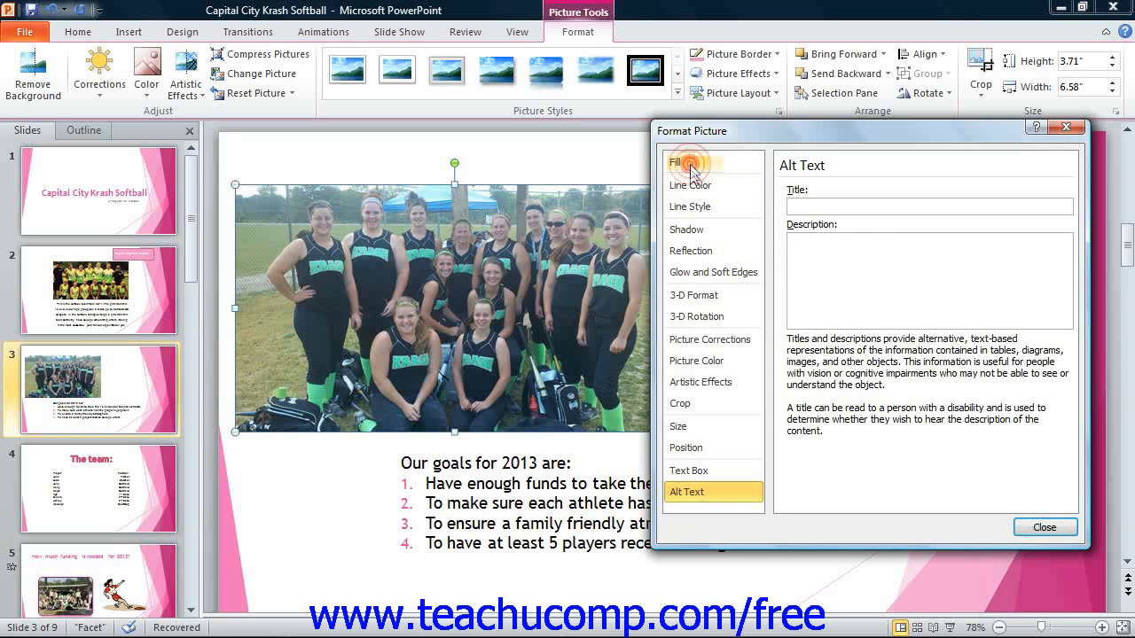
left_click(692, 173)
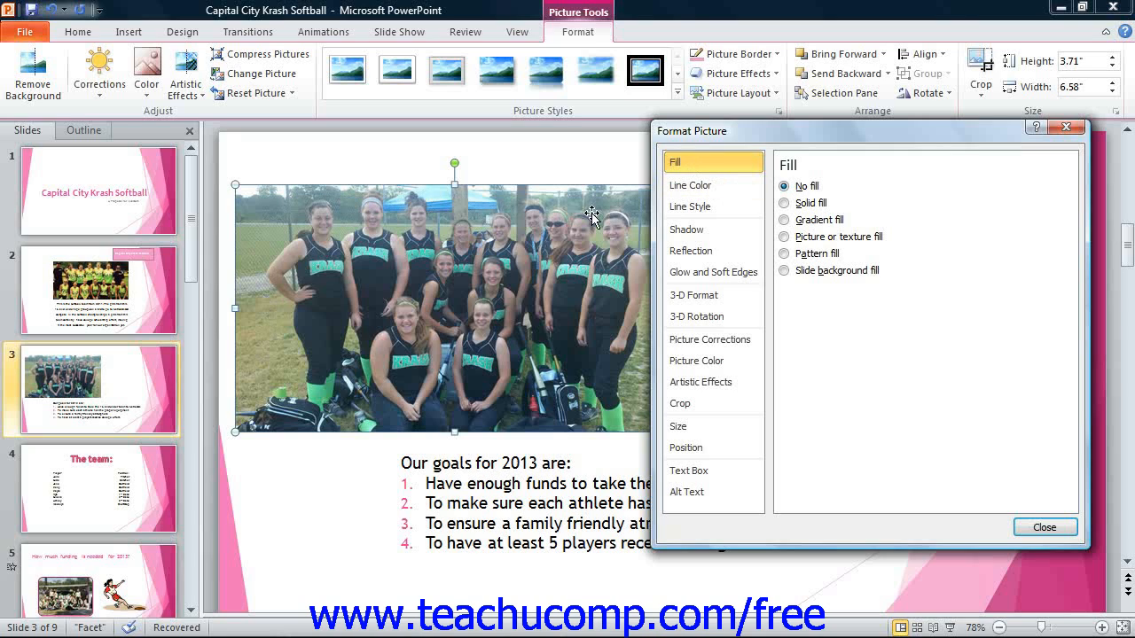
Step: Try a solid fill on the team photo and look through the available fill colors
left_click(785, 204)
left_click(798, 189)
left_click(785, 204)
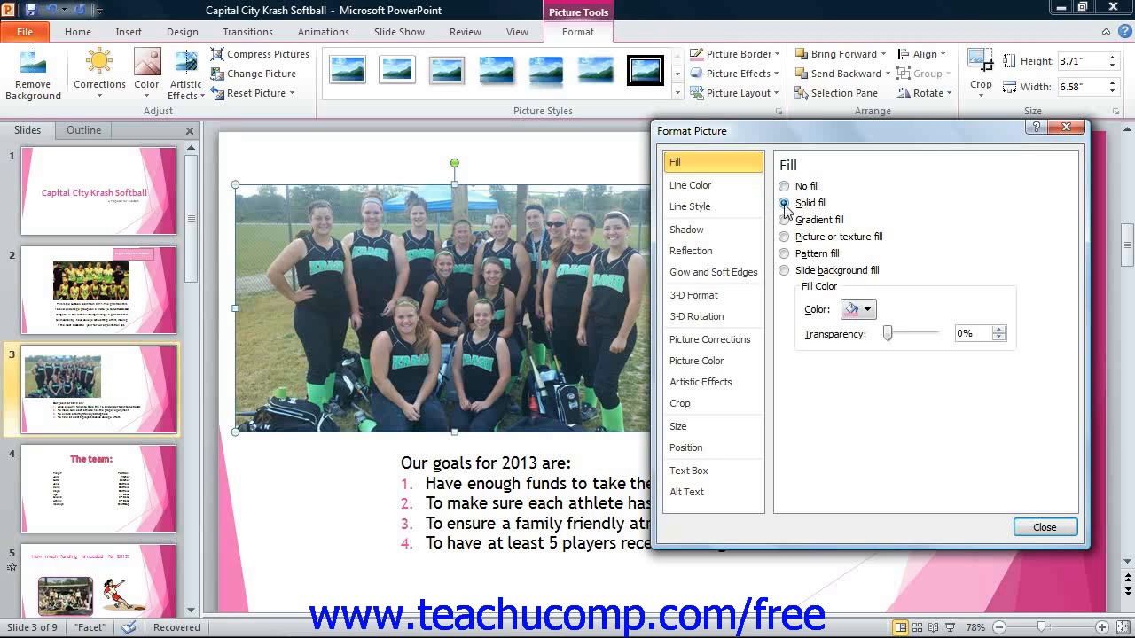
left_click(873, 316)
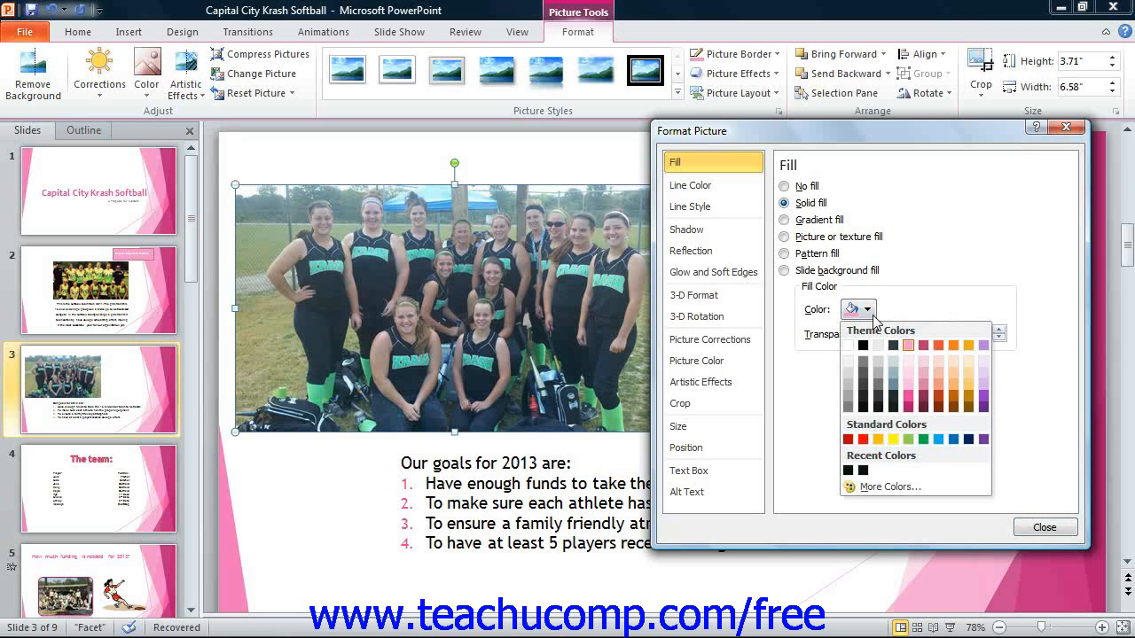
left_click(873, 315)
left_click(873, 315)
left_click(872, 315)
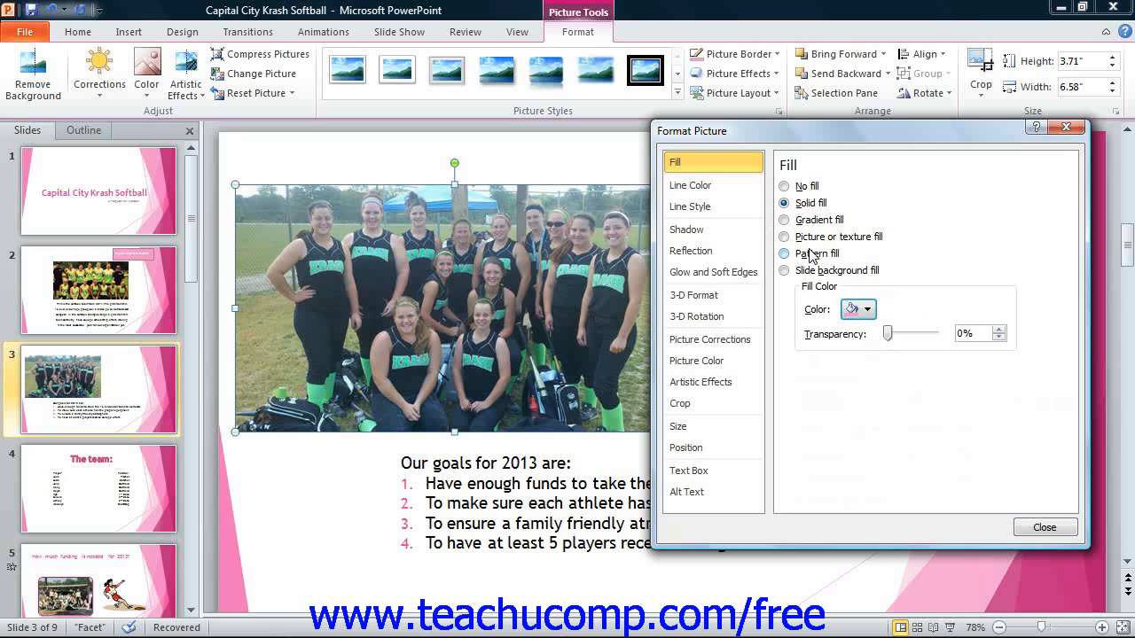
Step: Give the team photo a gradient fill of the Linear type with the straight downward direction
left_click(785, 220)
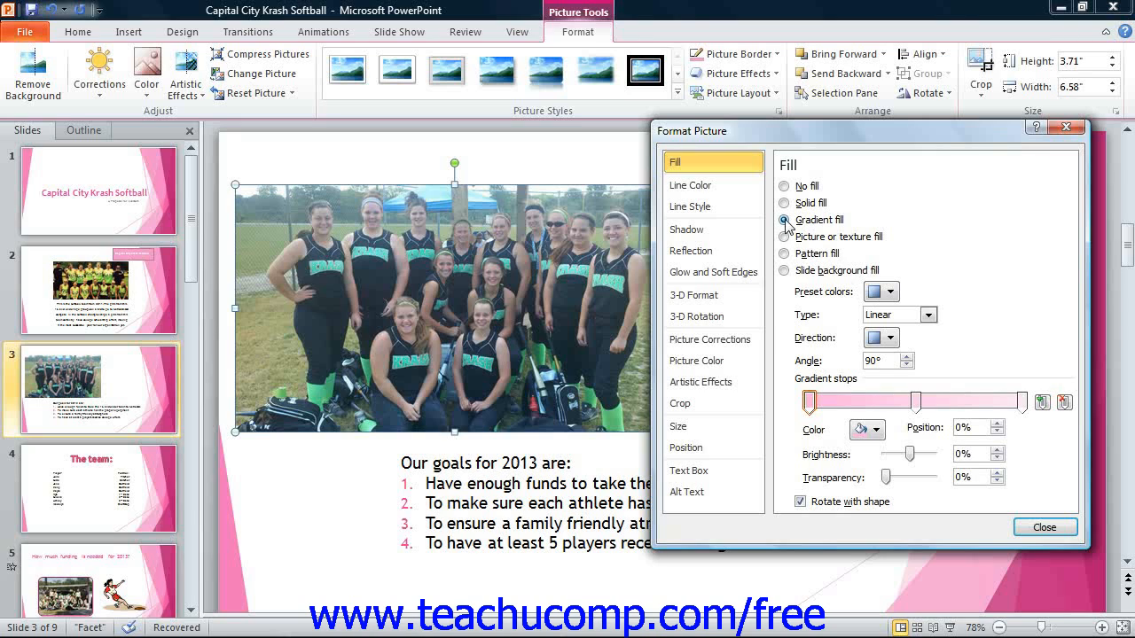
left_click(875, 293)
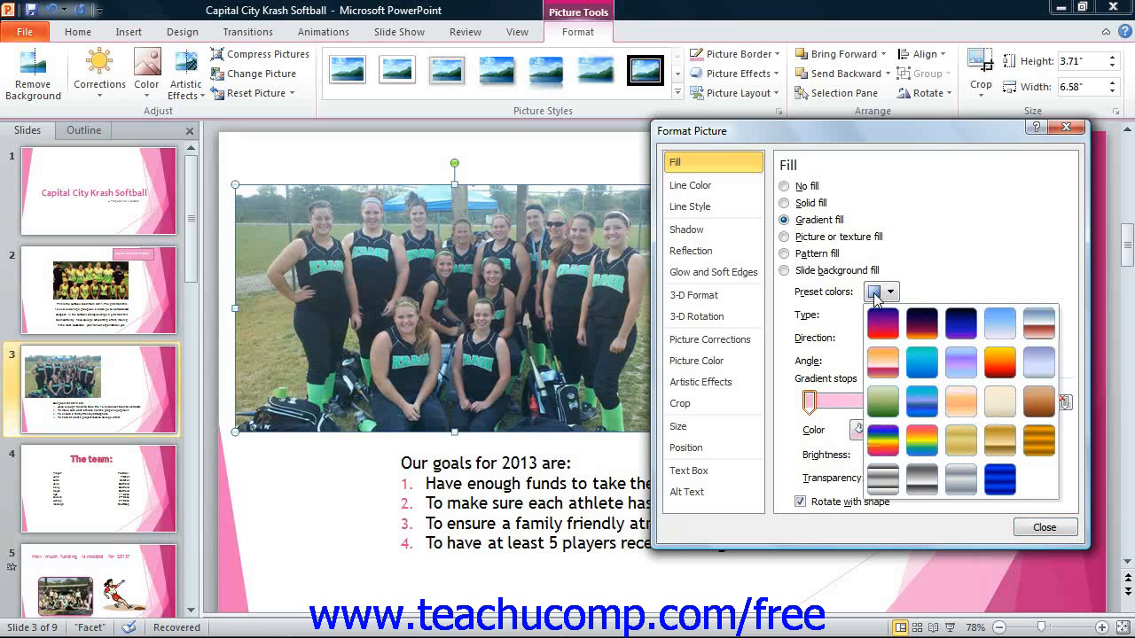
left_click(875, 293)
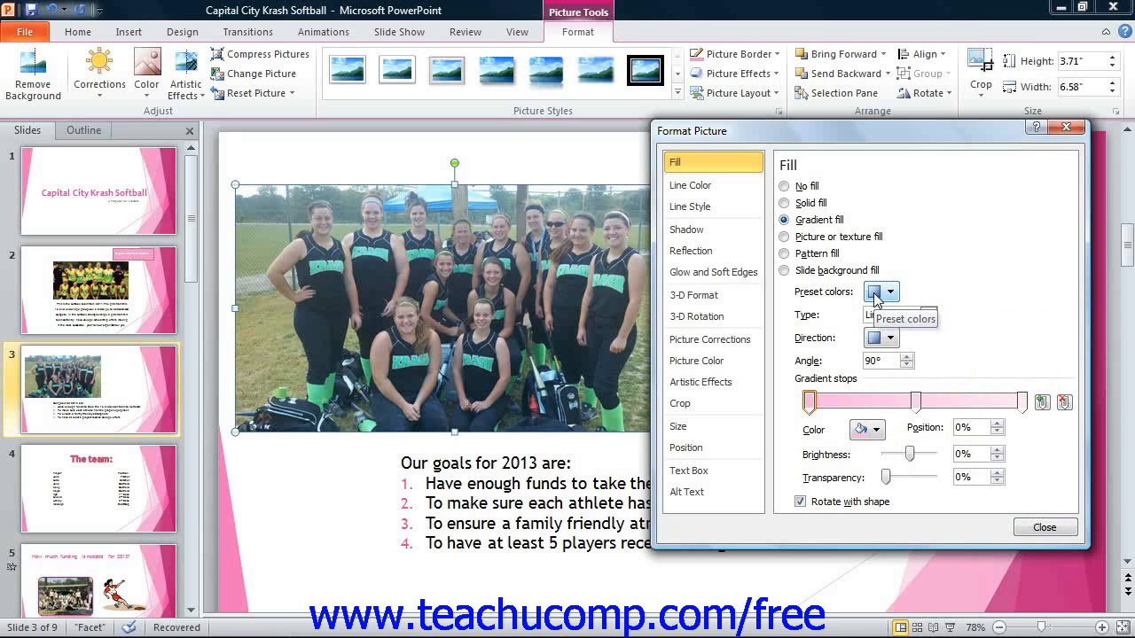
left_click(928, 316)
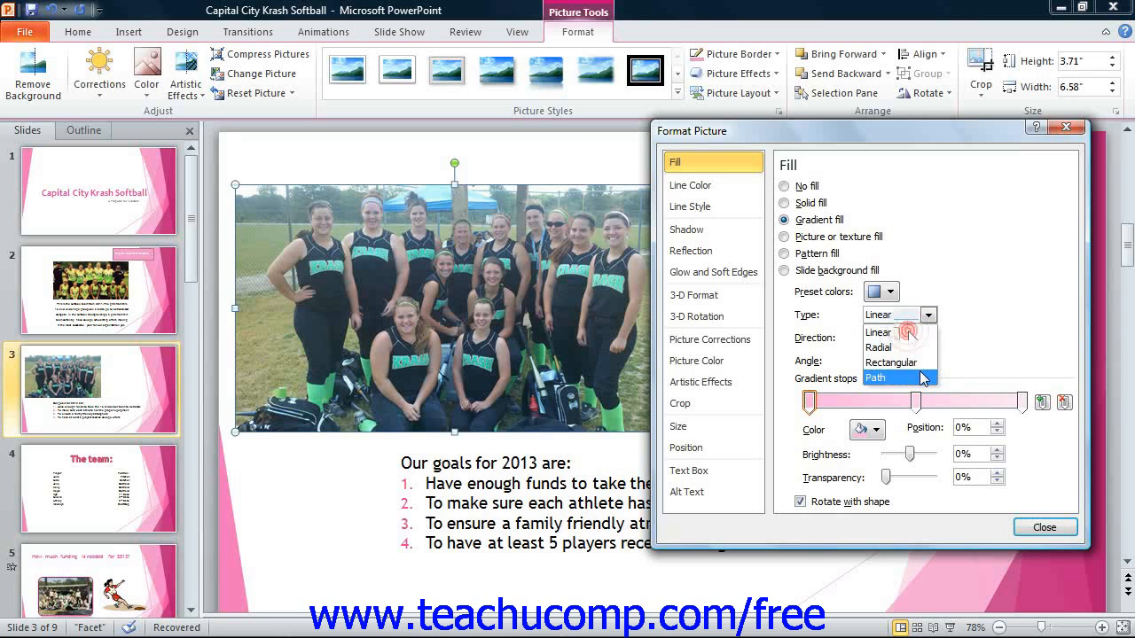
left_click(911, 336)
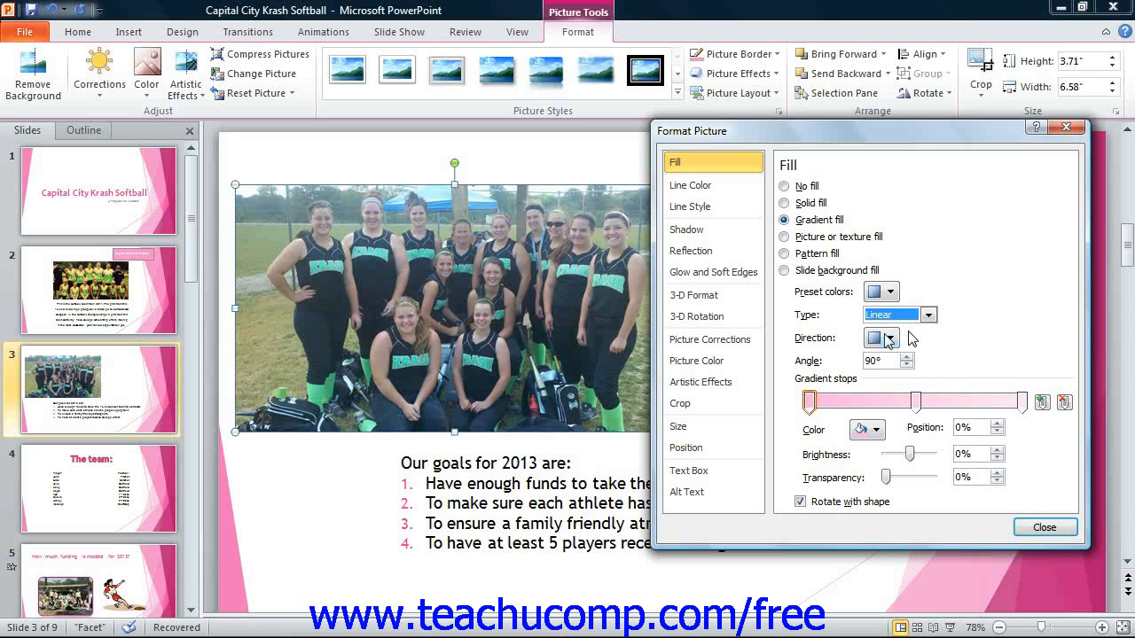
left_click(889, 338)
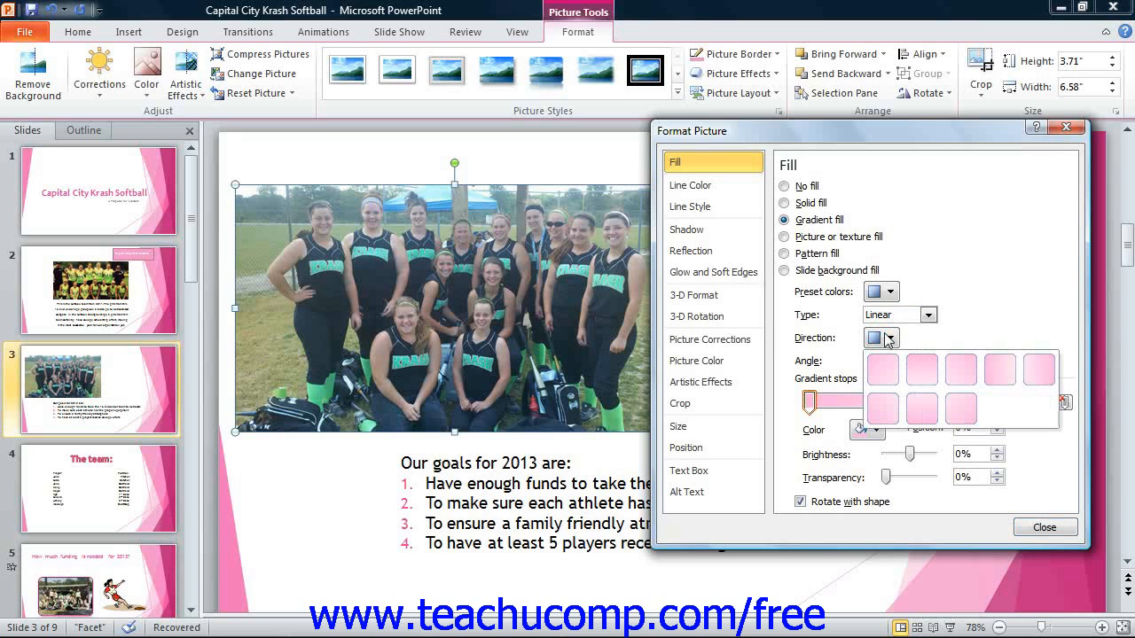
left_click(924, 367)
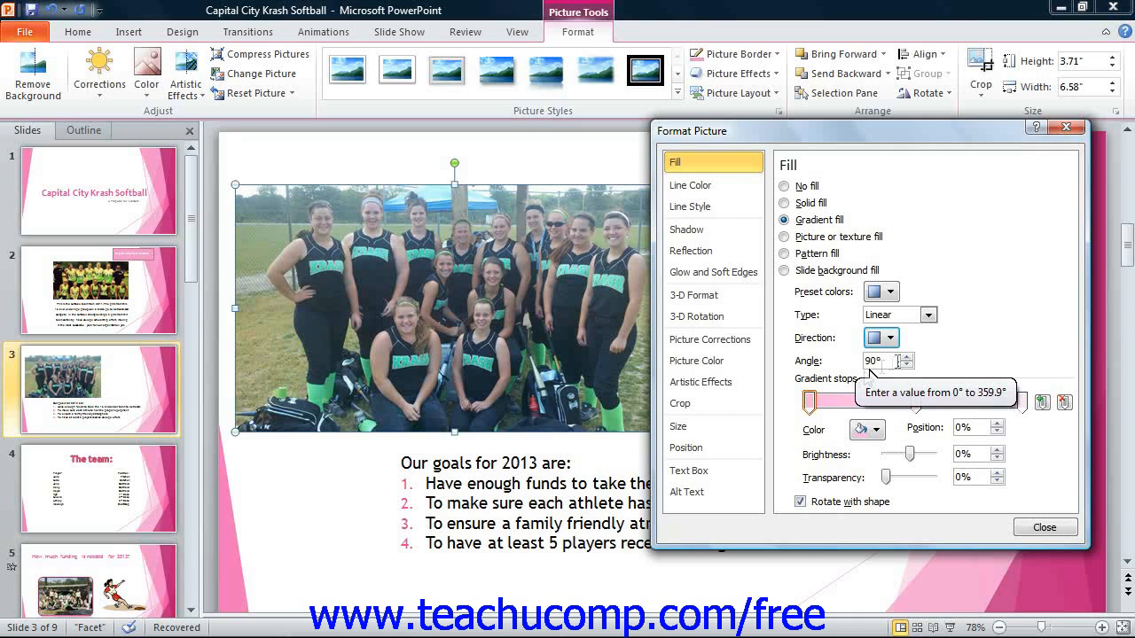
left_click(828, 374)
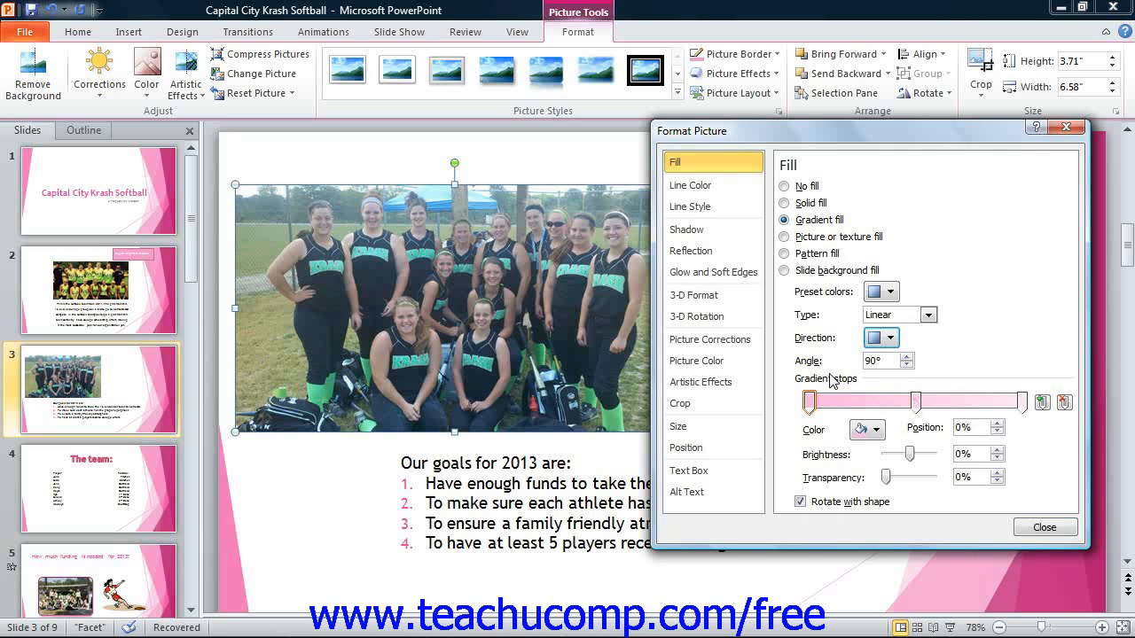
Step: Move the middle gradient stop to 40%, color it dark pink from the theme colors, and add a stop at 18%
left_click(916, 401)
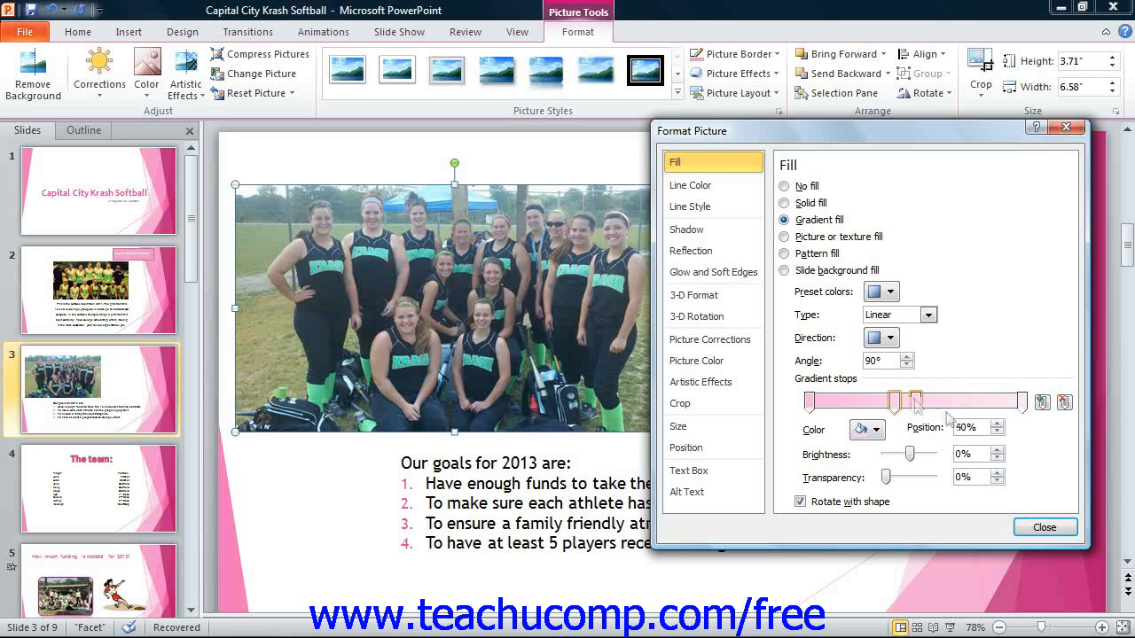
left_click_drag(916, 403, 895, 403)
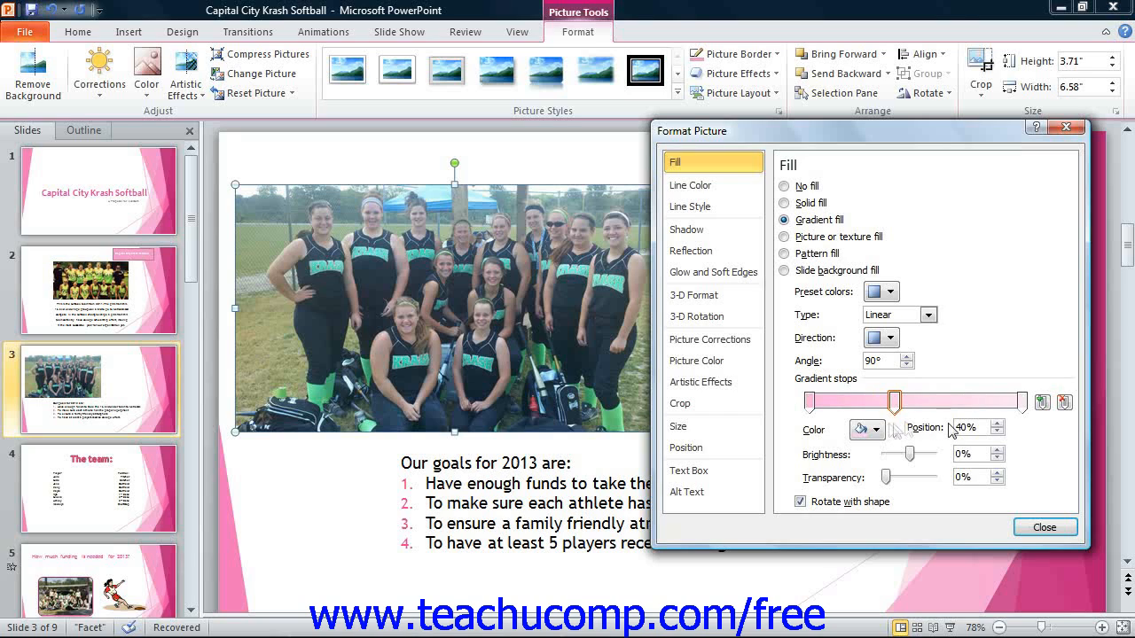
left_click(876, 431)
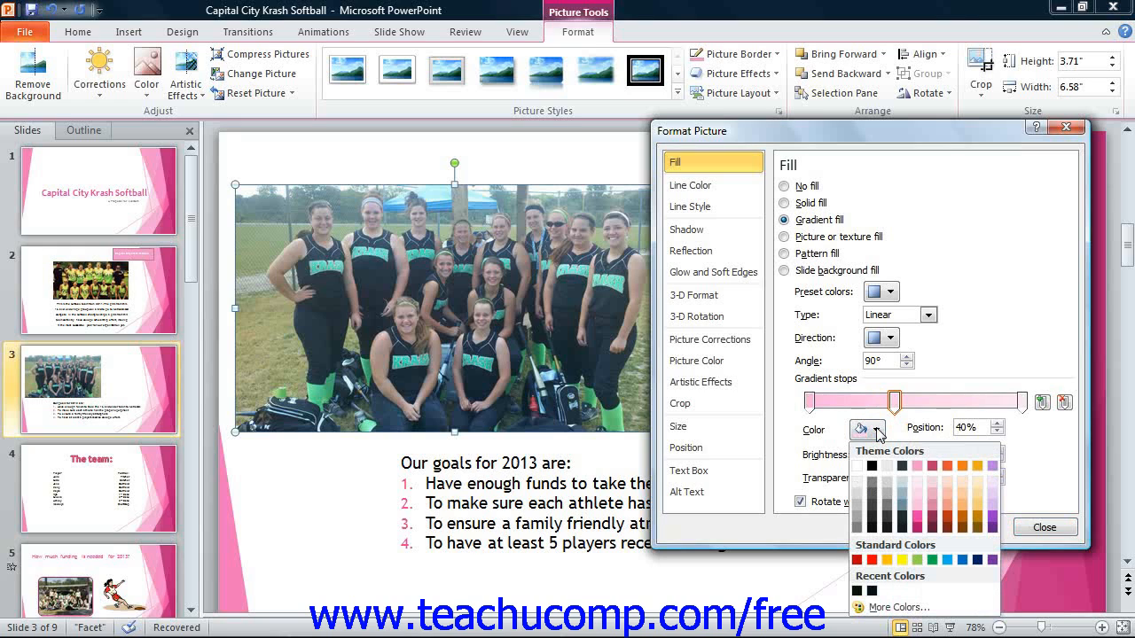
left_click(932, 466)
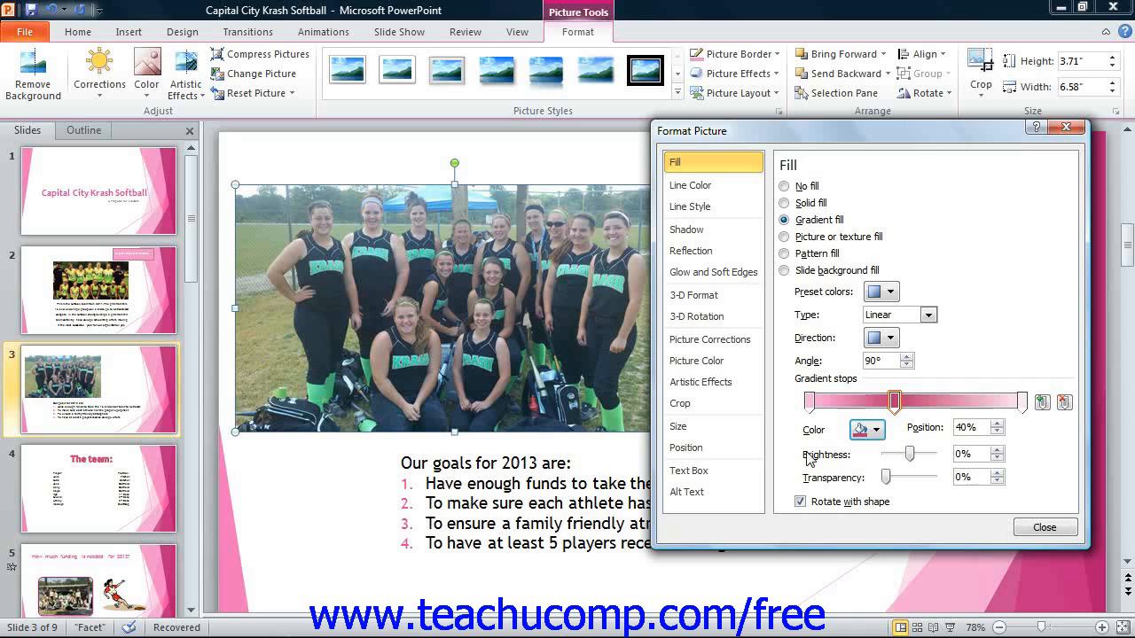
left_click(848, 402)
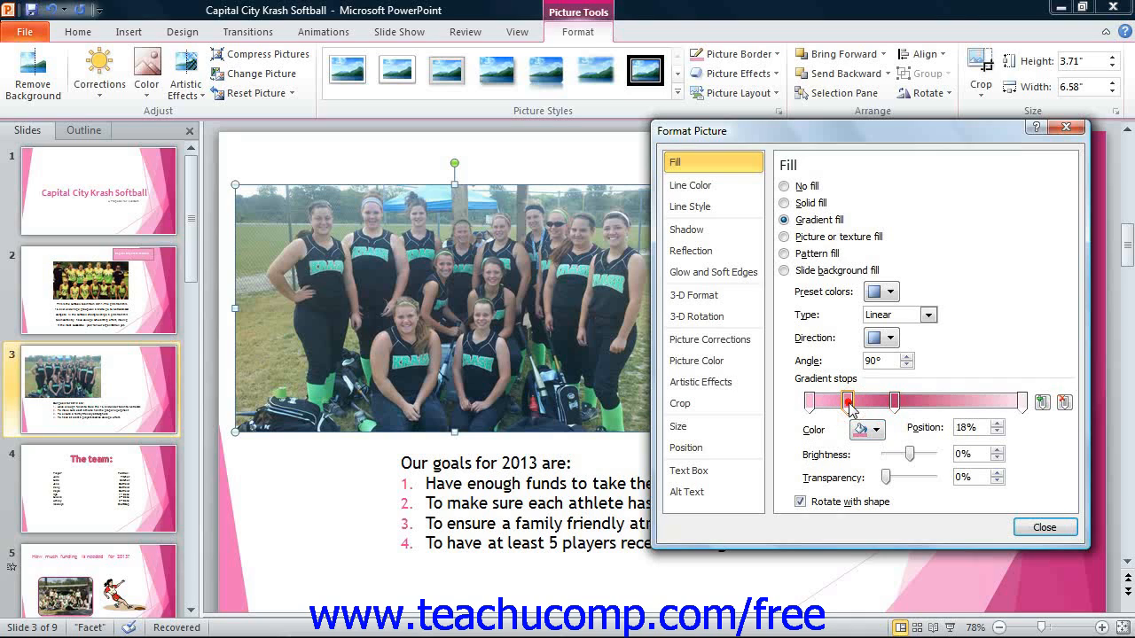
Step: Add another gradient stop, move it to 64%, and remove it again
left_click(1043, 404)
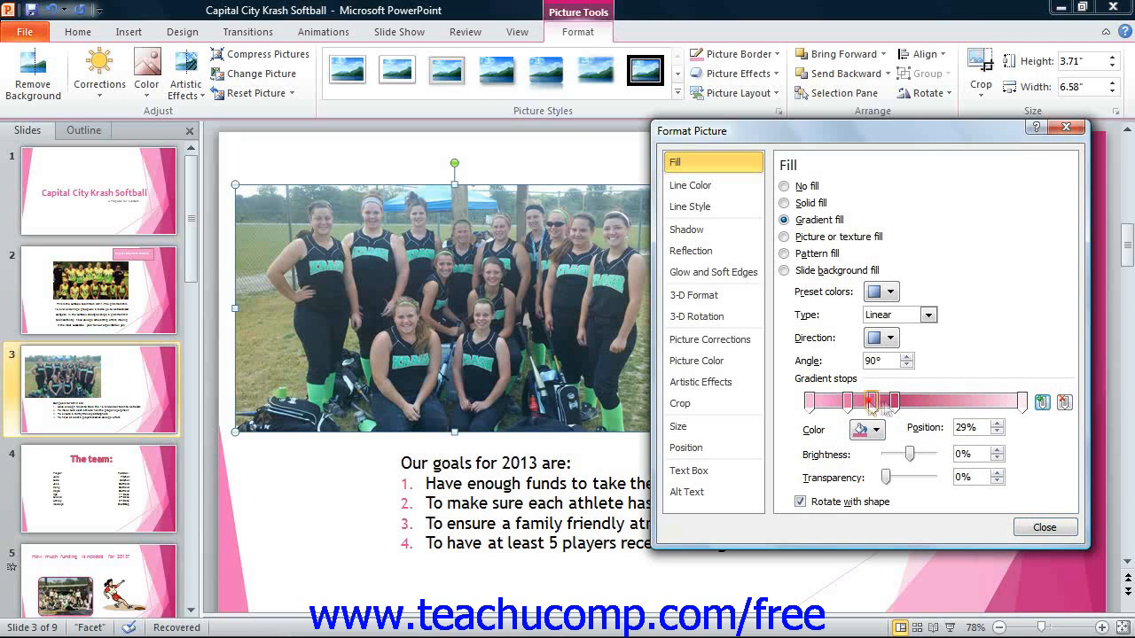
left_click_drag(870, 406, 945, 407)
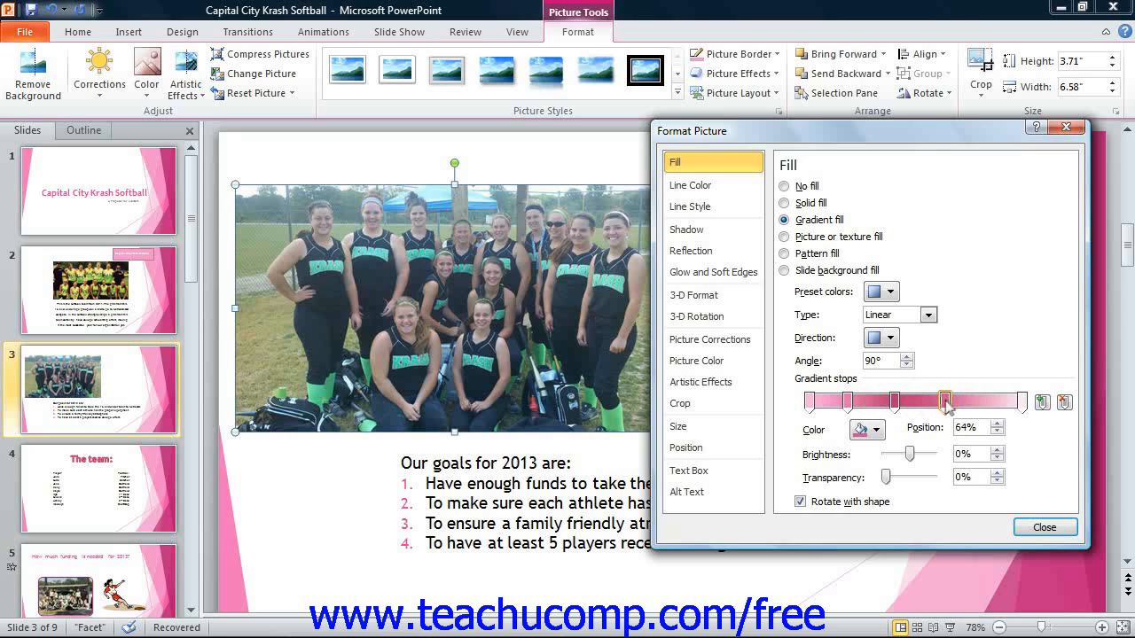
left_click(1063, 404)
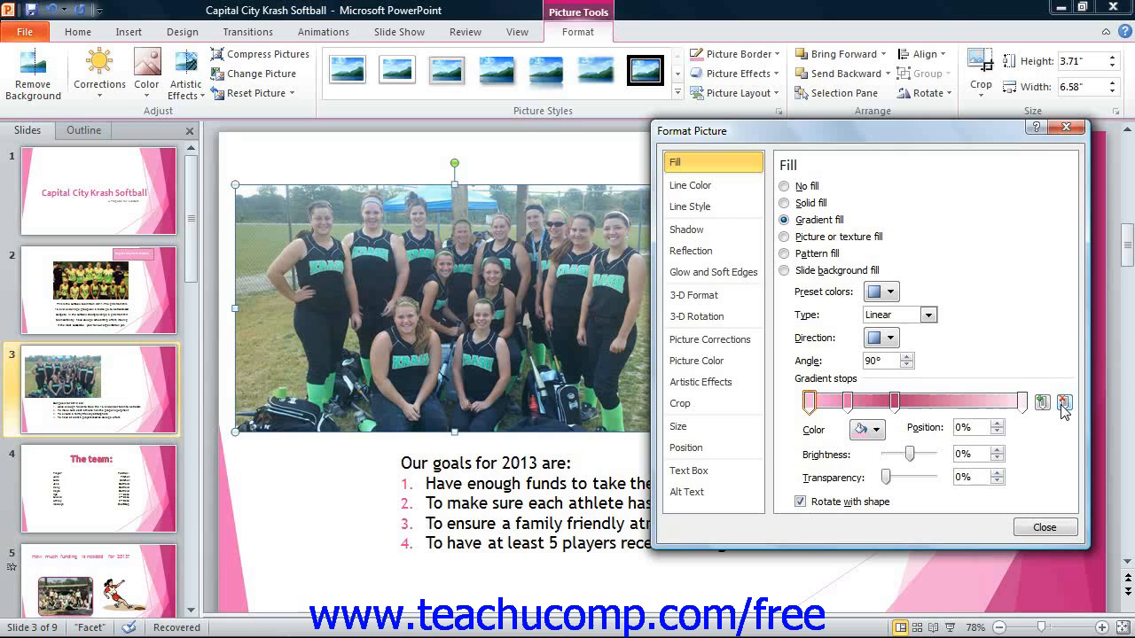
left_click(799, 502)
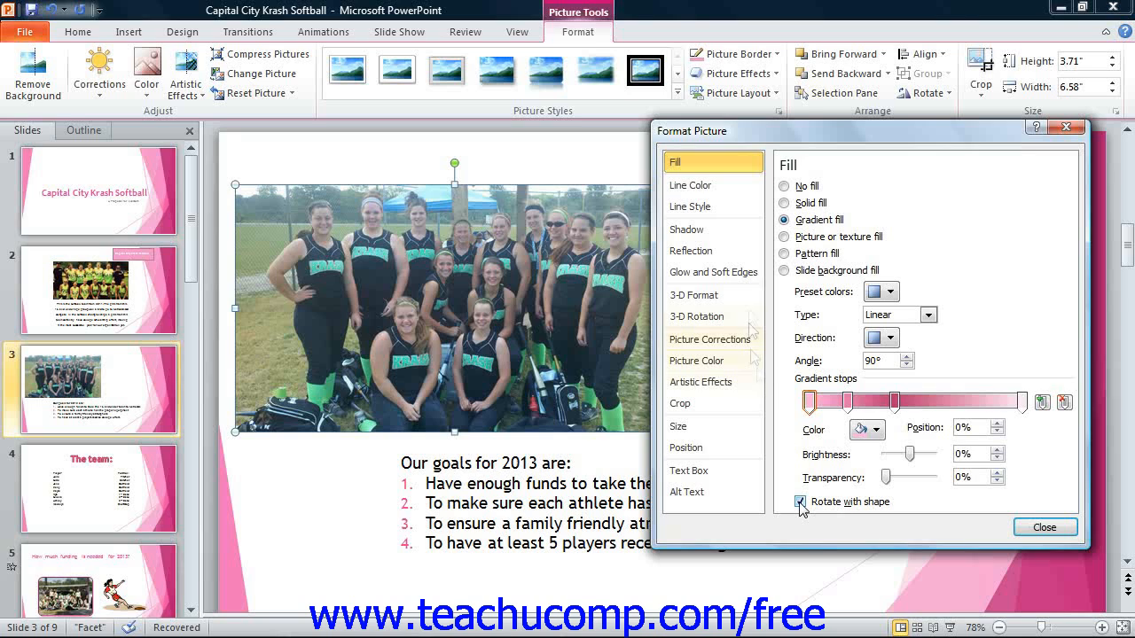
Step: Try a picture or texture fill on the team photo and look through the available textures
left_click(785, 236)
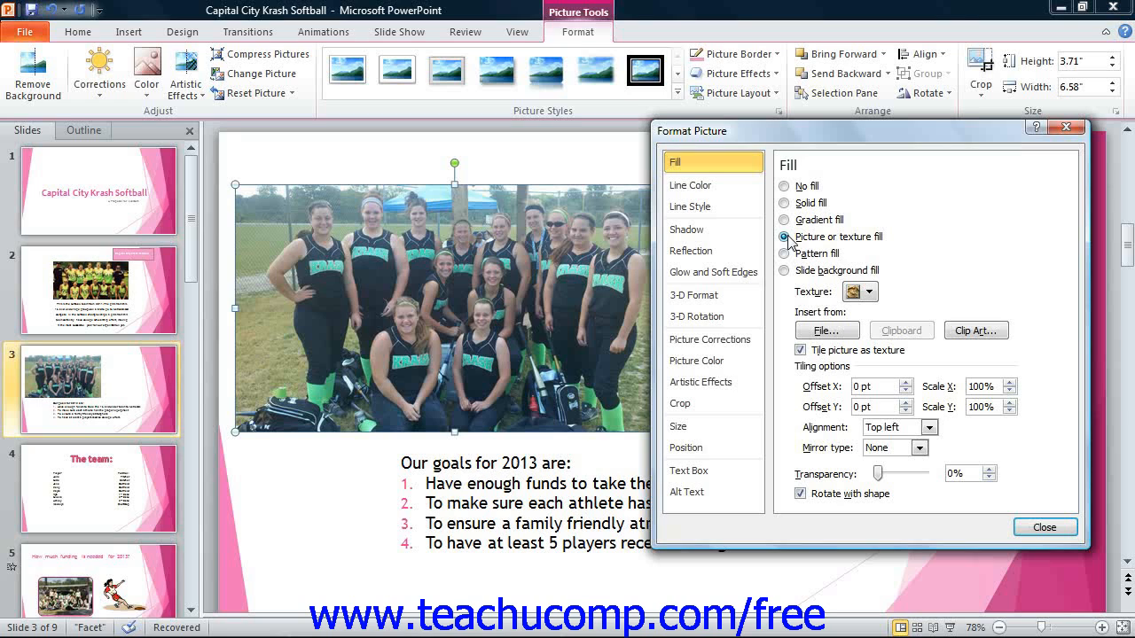
left_click(863, 293)
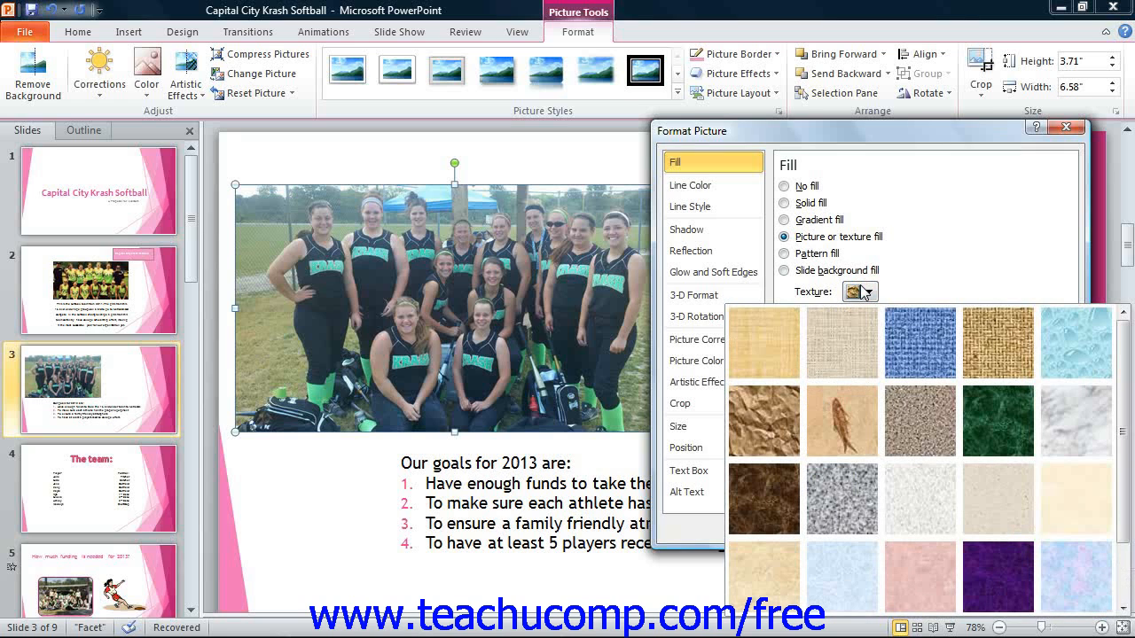
left_click(863, 293)
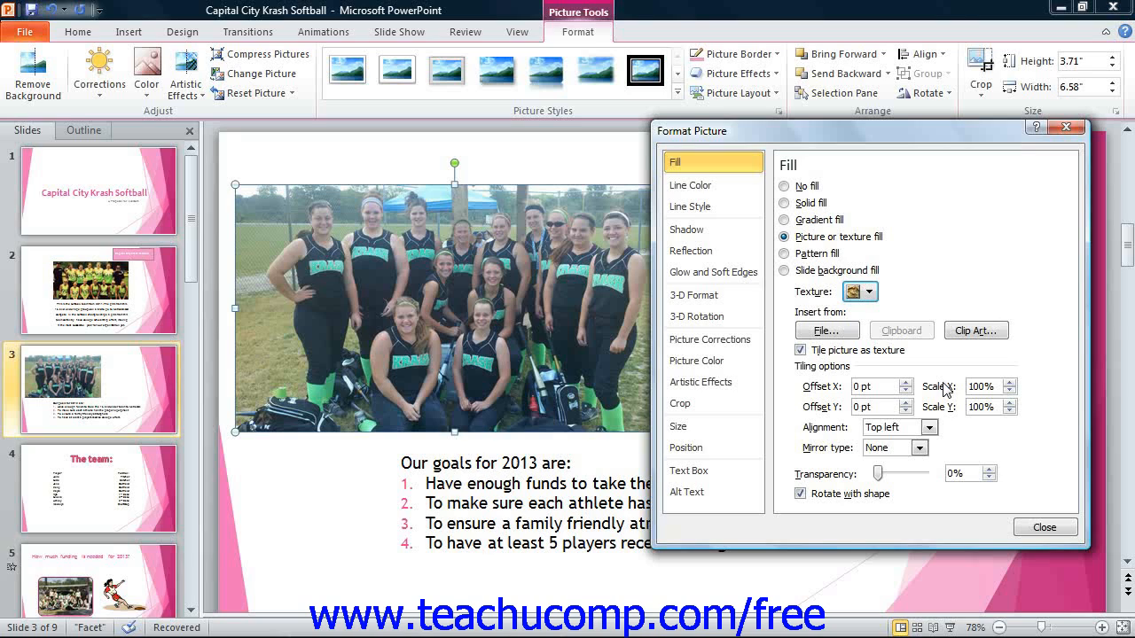
Step: Check the alignment and mirror type choices for the texture fill and turn off tiling the picture as texture
left_click(930, 427)
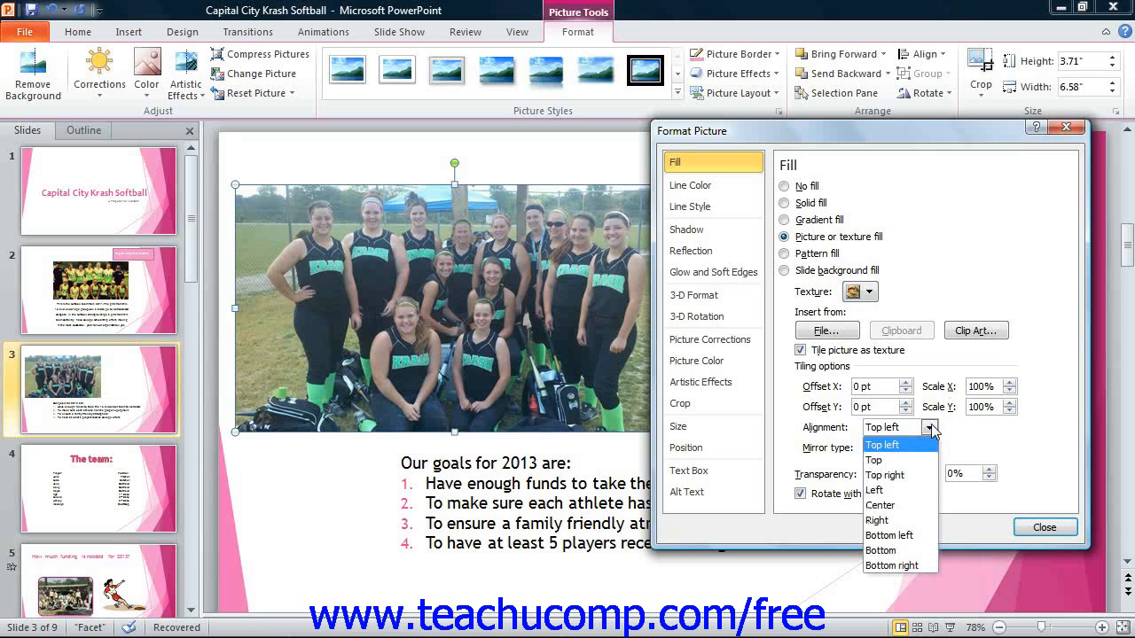
left_click(931, 429)
left_click(920, 449)
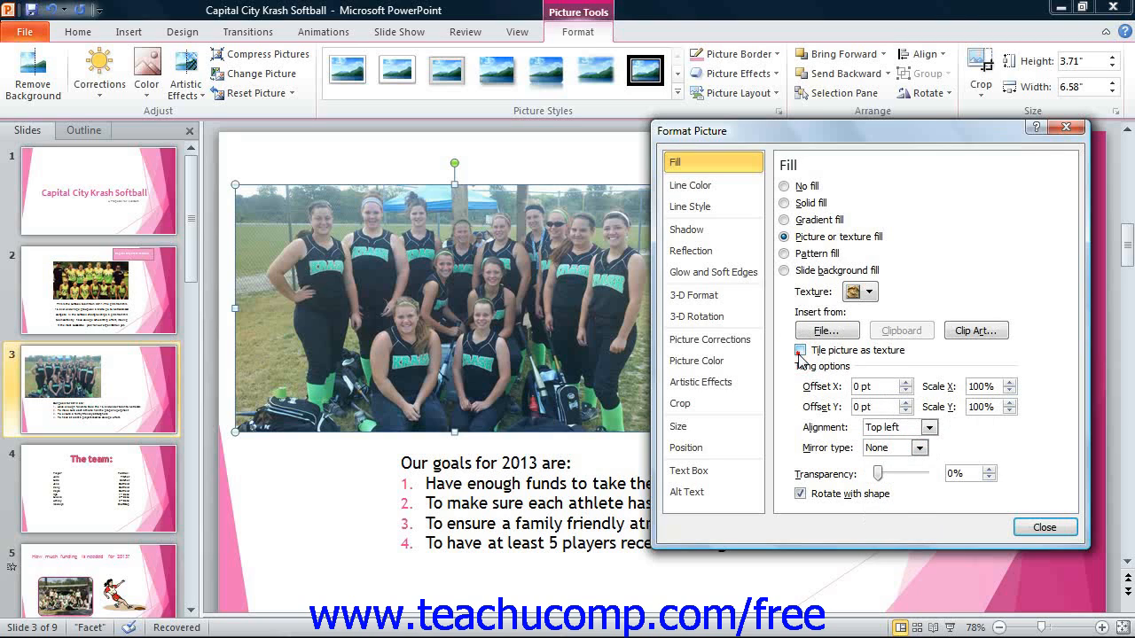
left_click(801, 351)
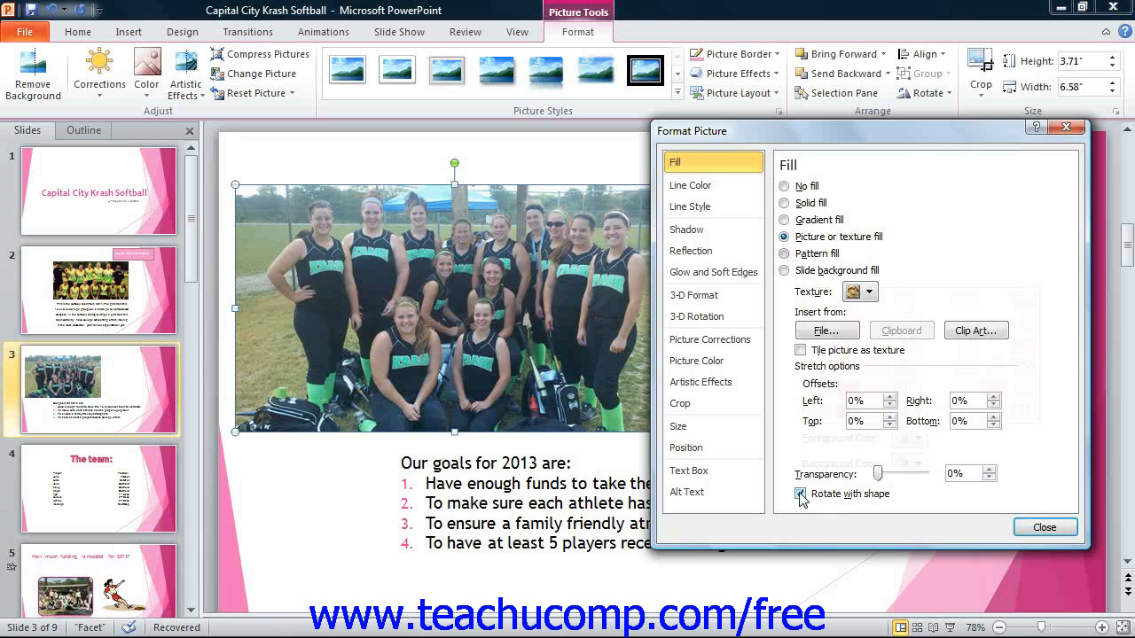
Step: Try a pattern fill on the team photo and look through its foreground colors
left_click(785, 253)
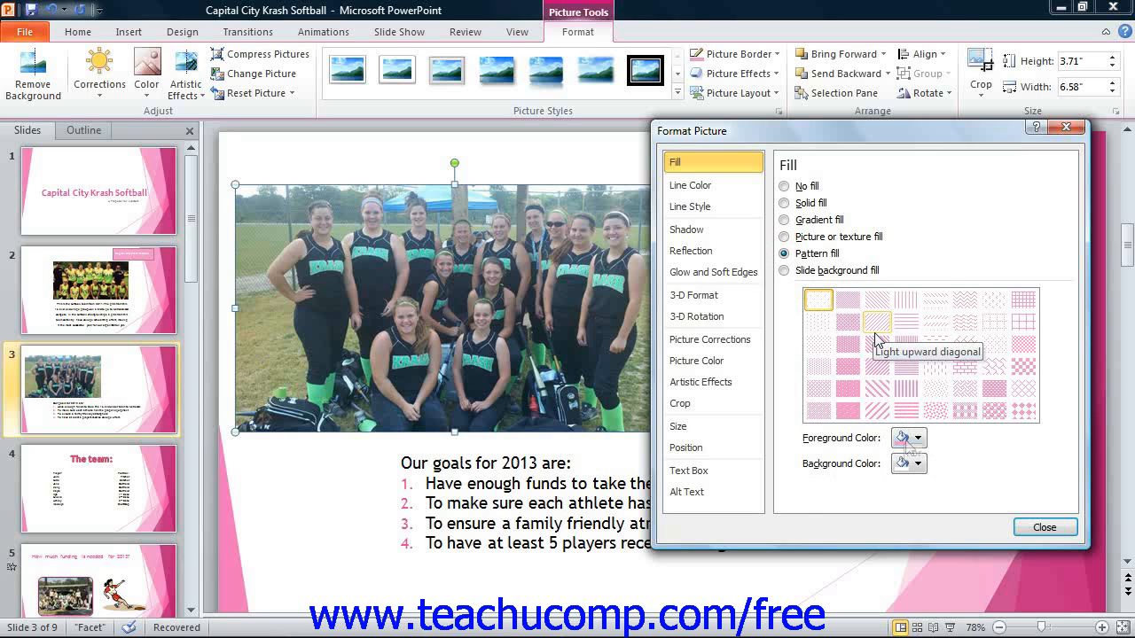
left_click(910, 441)
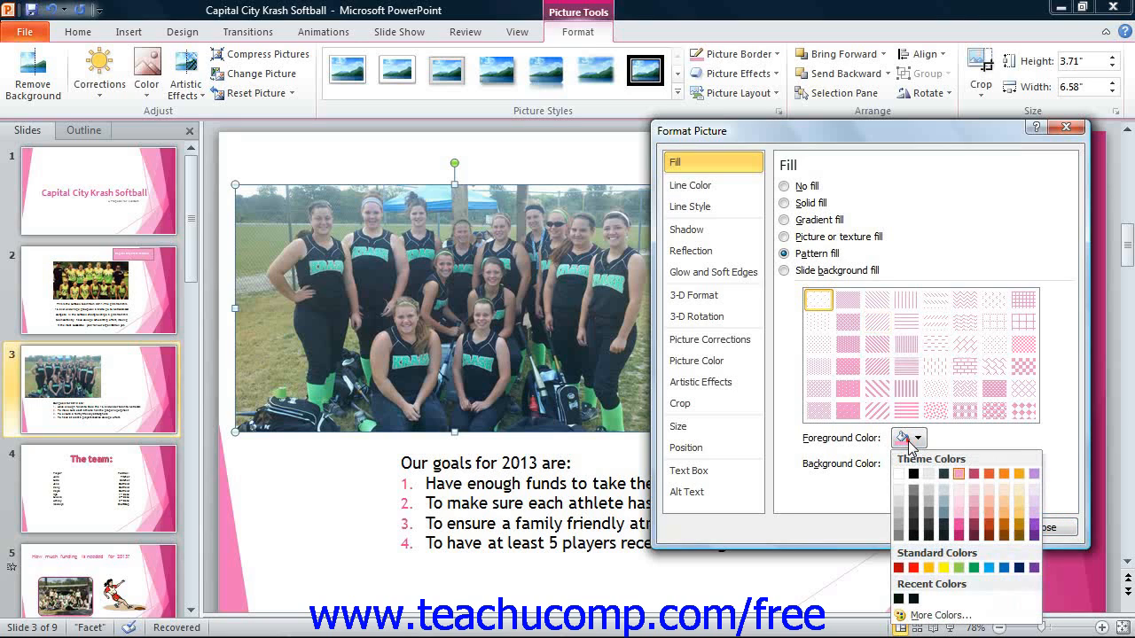
left_click(910, 446)
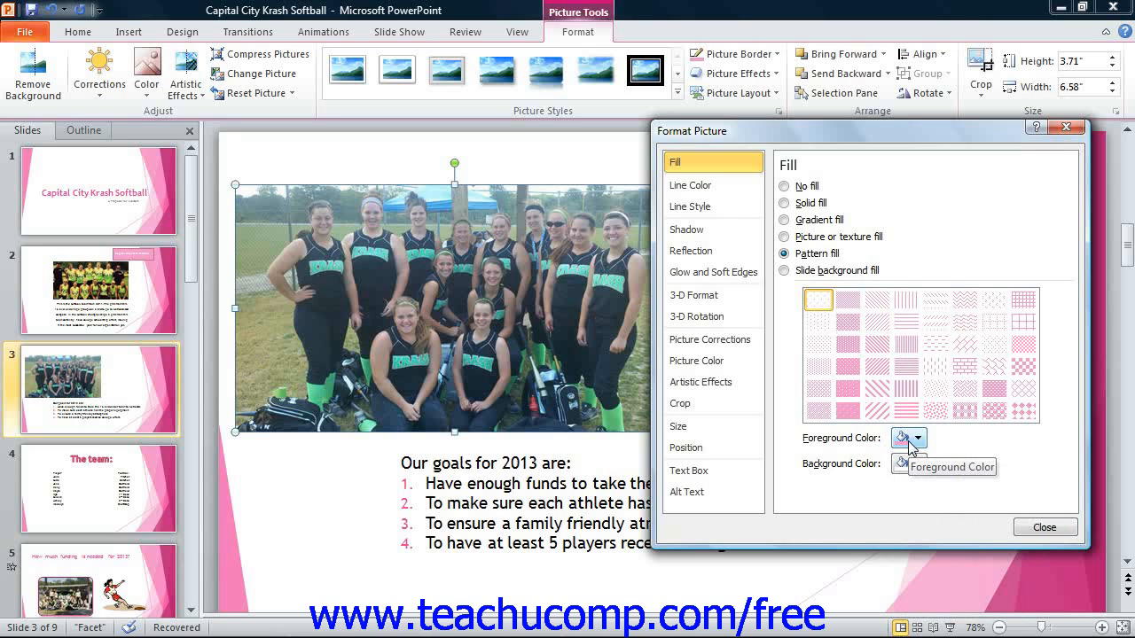
Step: Set the team photo's fill to Slide background fill
left_click(783, 270)
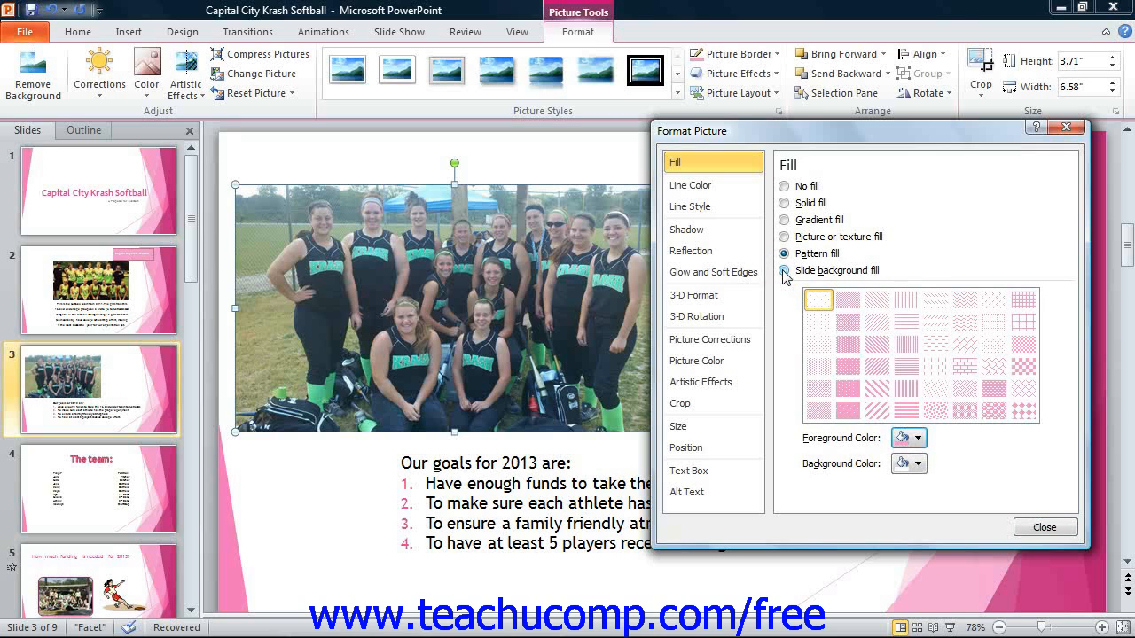
left_click(784, 271)
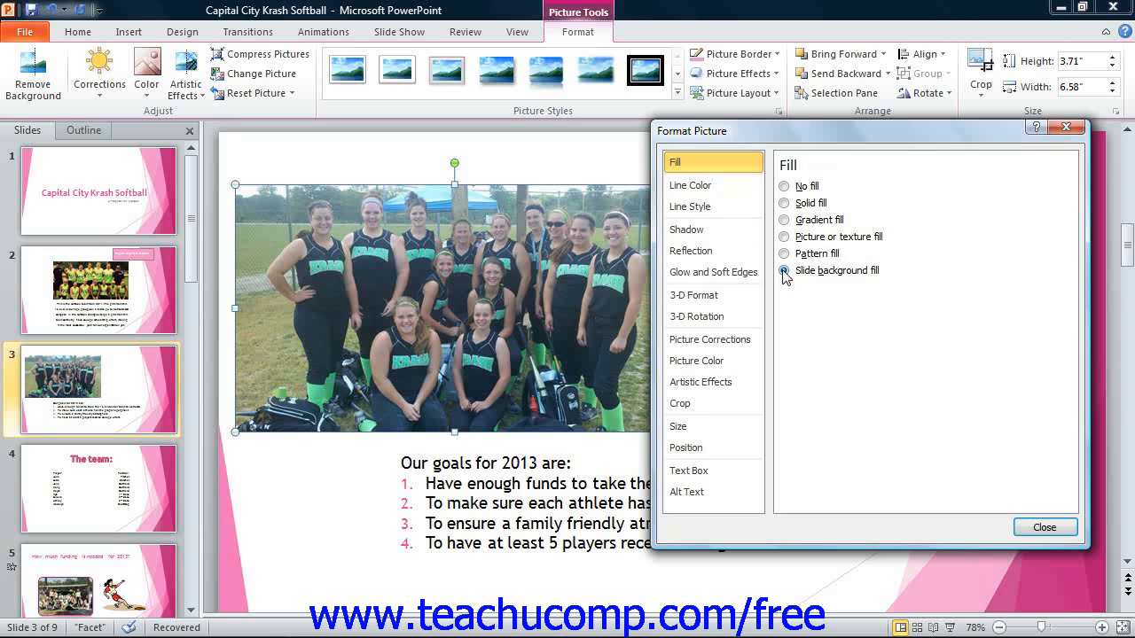
Step: Try a gradient line around the team photo and set its line color back to No line
left_click(715, 186)
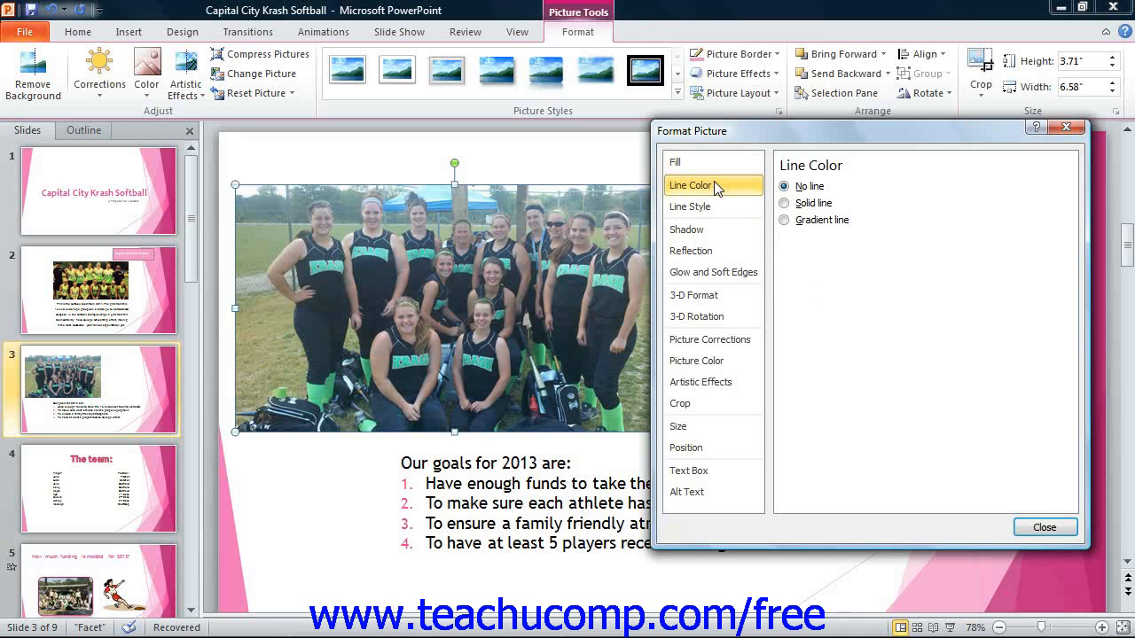
left_click(784, 203)
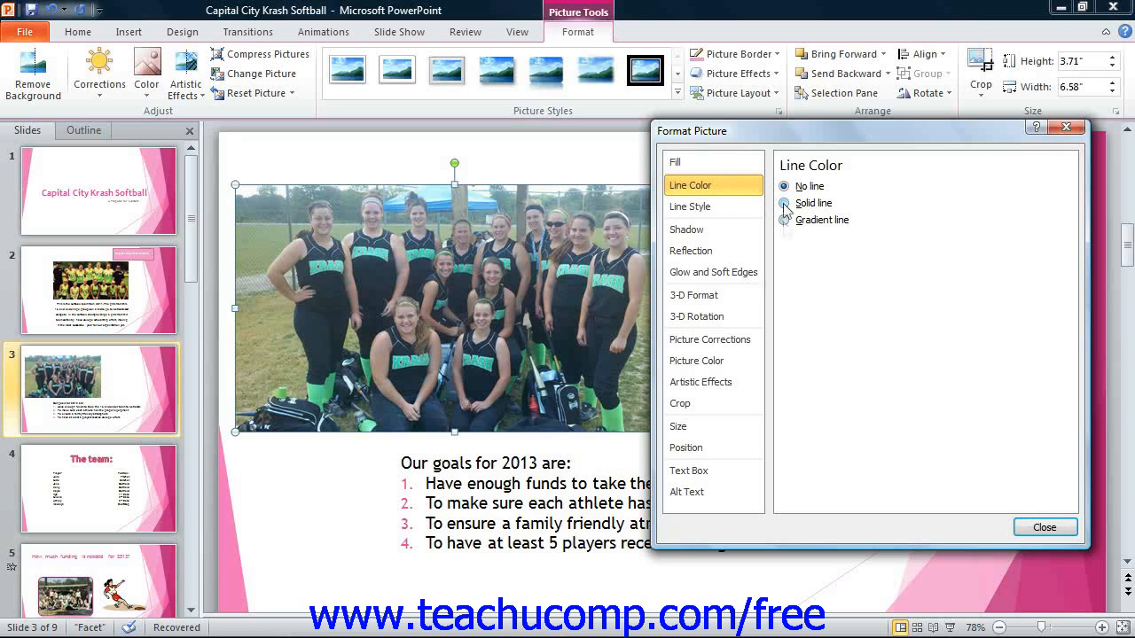
left_click(784, 219)
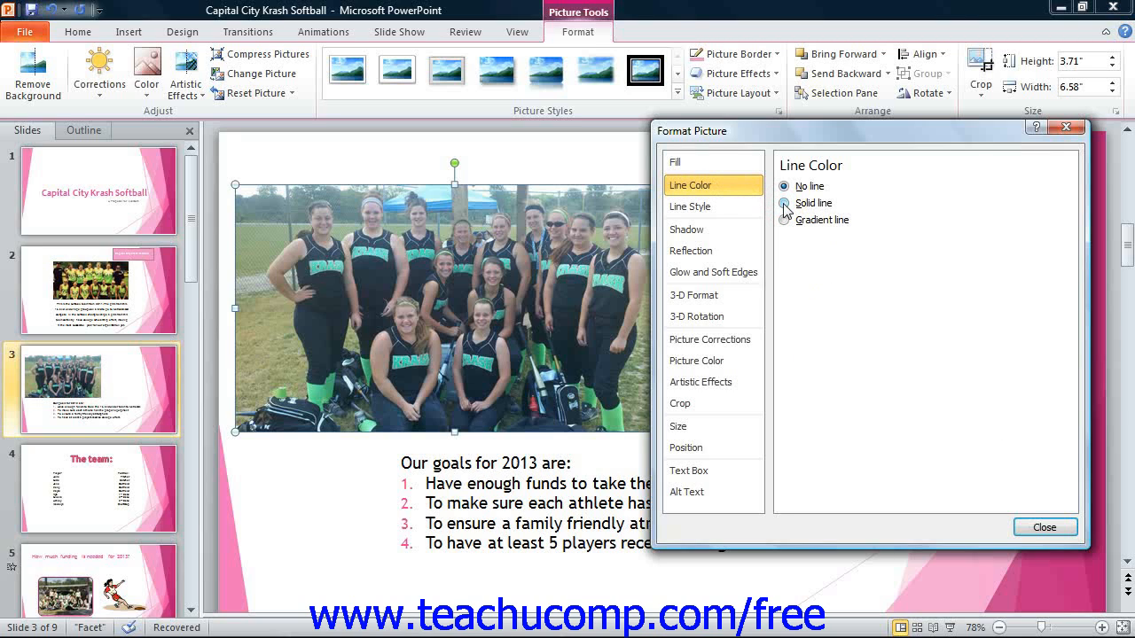
left_click(784, 220)
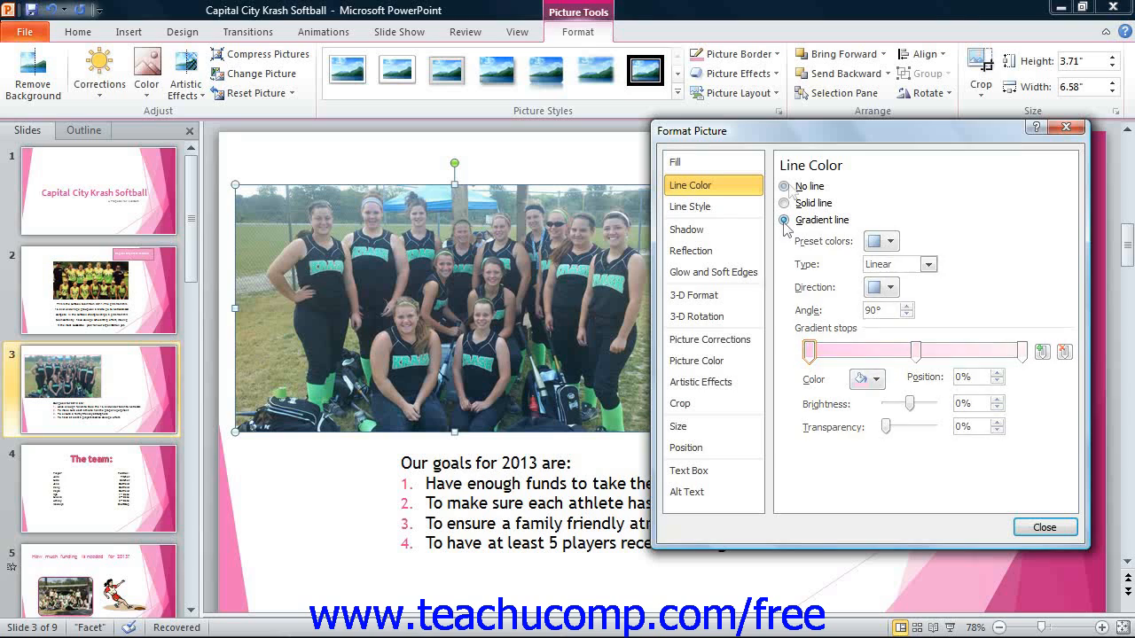
left_click(785, 188)
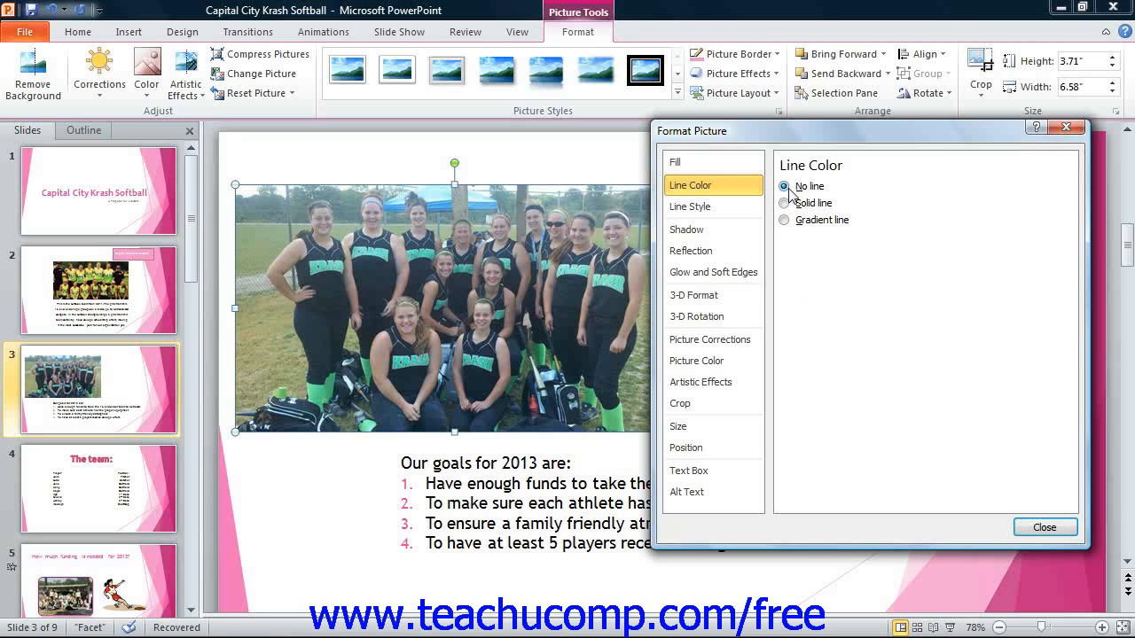
Step: Look through the standard and custom colors for a solid line around the photo, and give it a gradient line instead
left_click(786, 203)
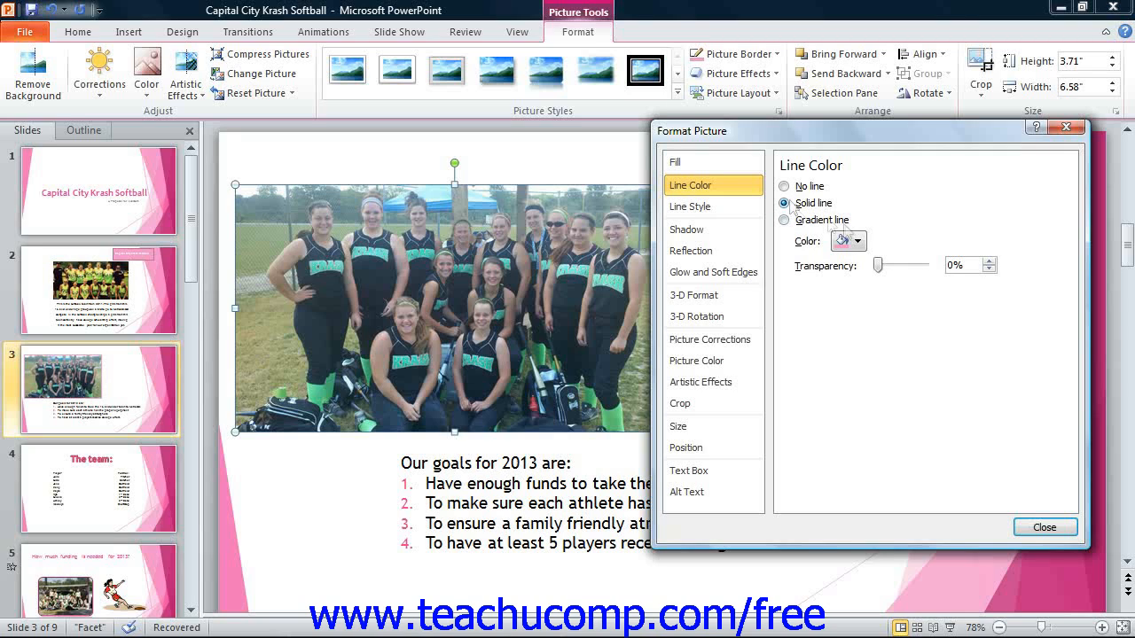
left_click(847, 240)
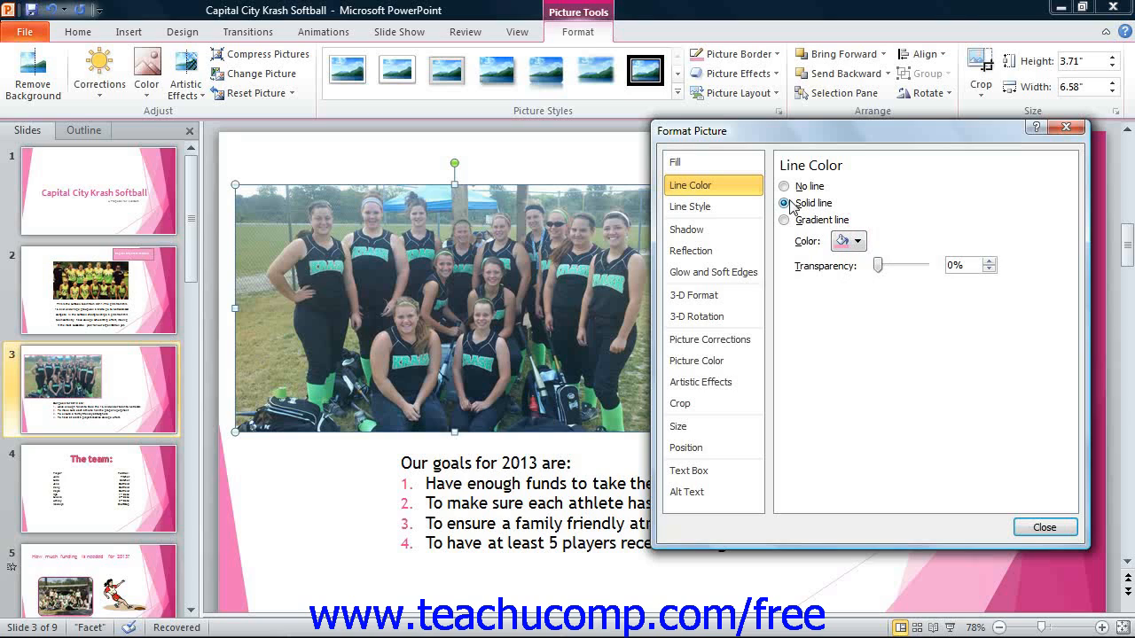
left_click(851, 241)
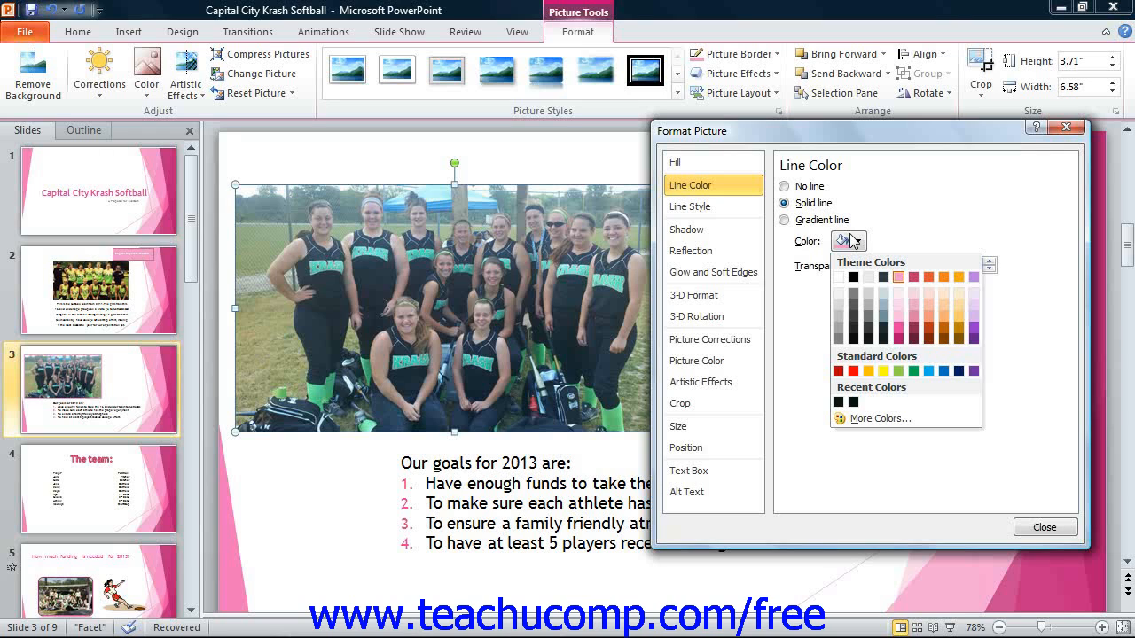
left_click(880, 418)
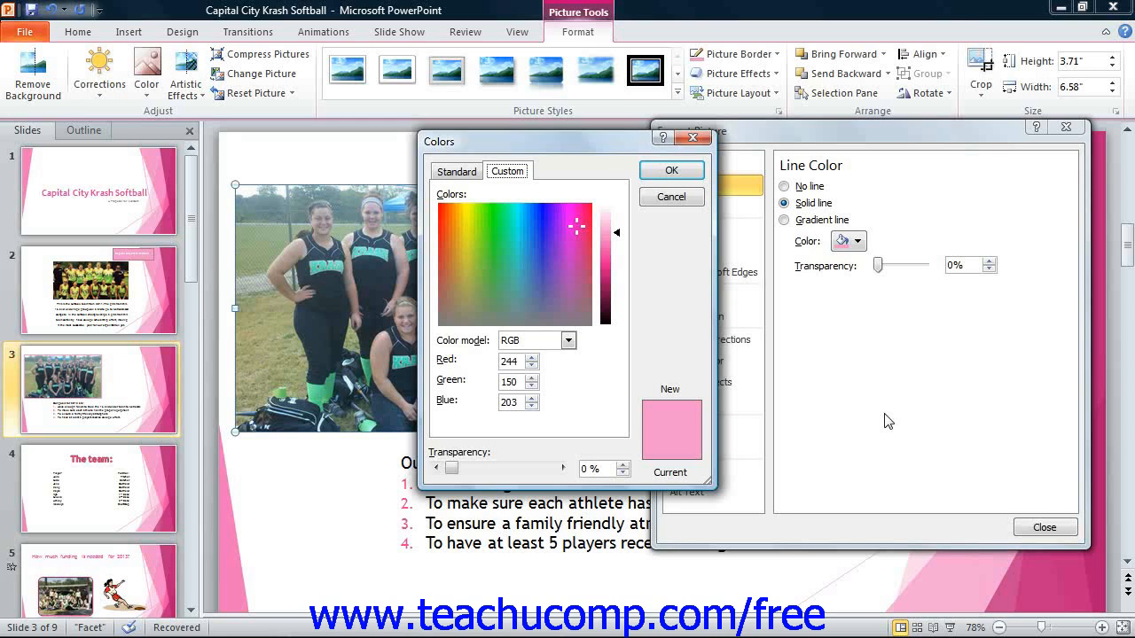
left_click(465, 173)
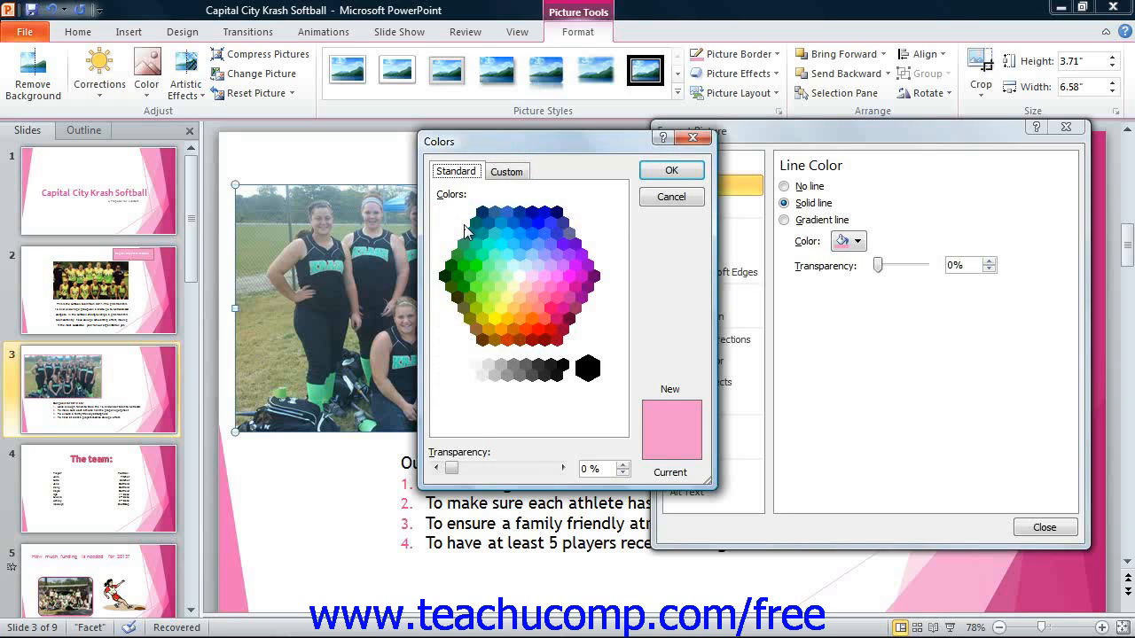
left_click(515, 173)
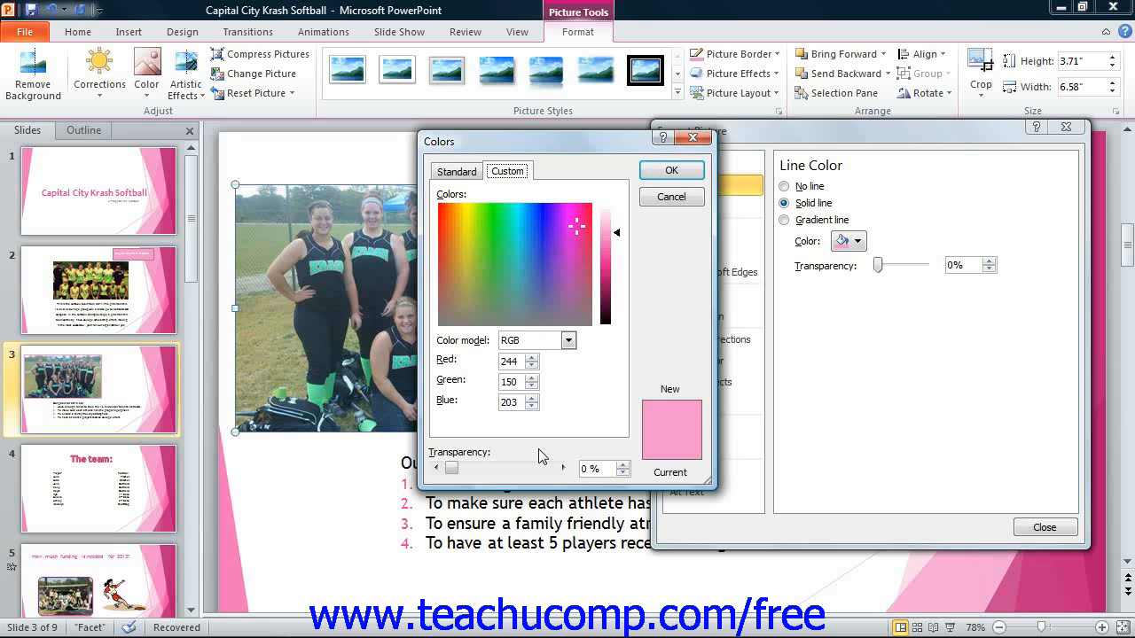
left_click(698, 136)
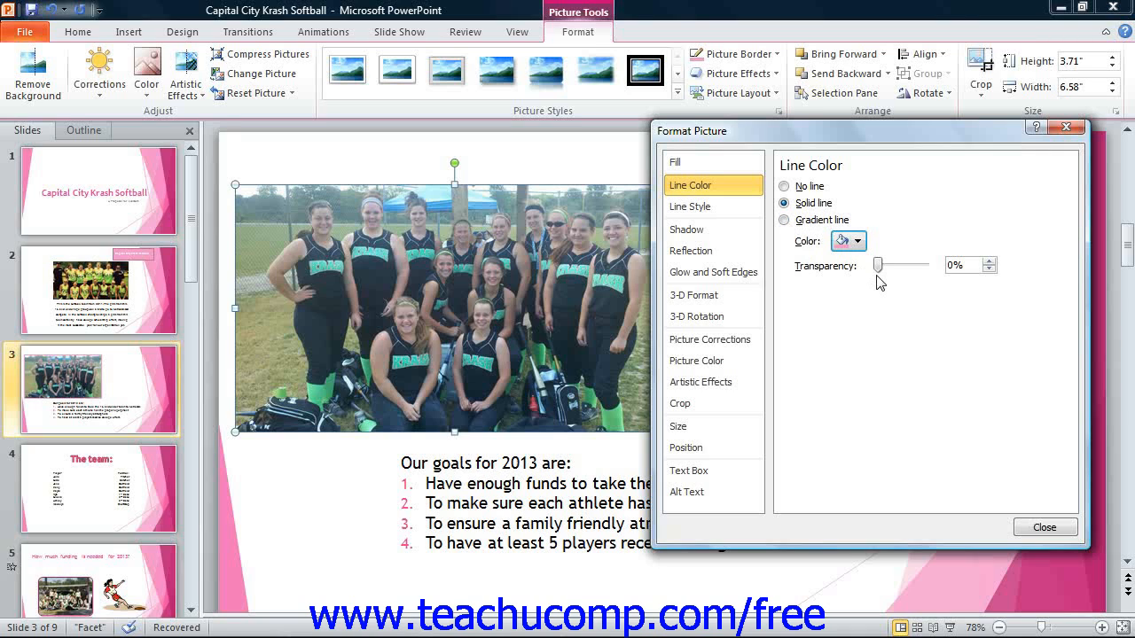
left_click(784, 220)
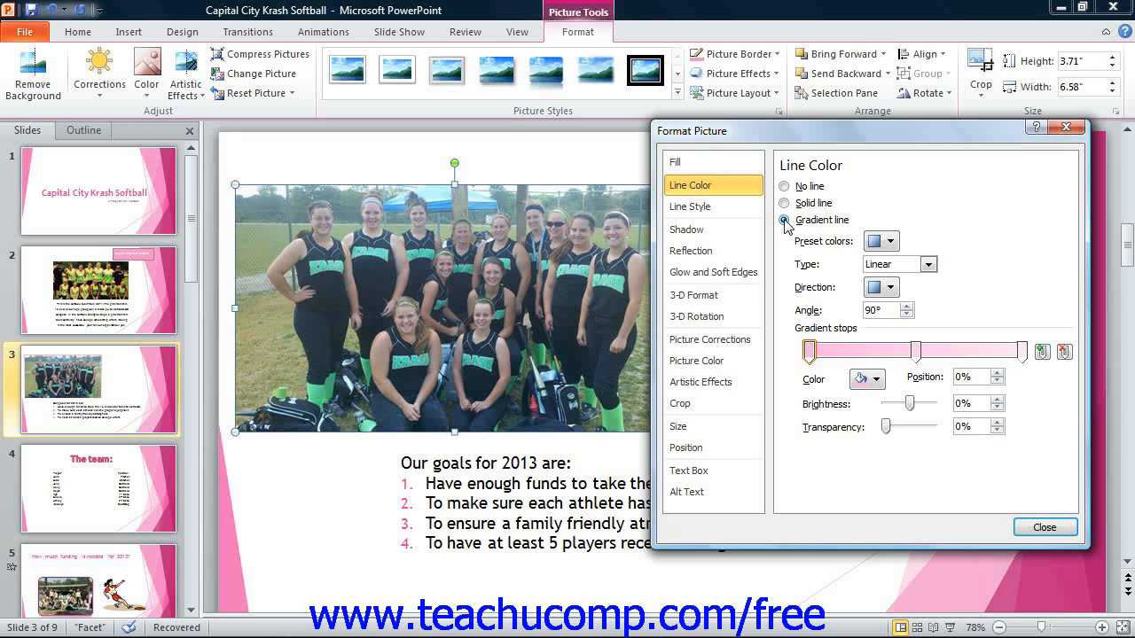
Step: Examine the compound, dash, cap and join type choices for the team photo's line style
left_click(708, 208)
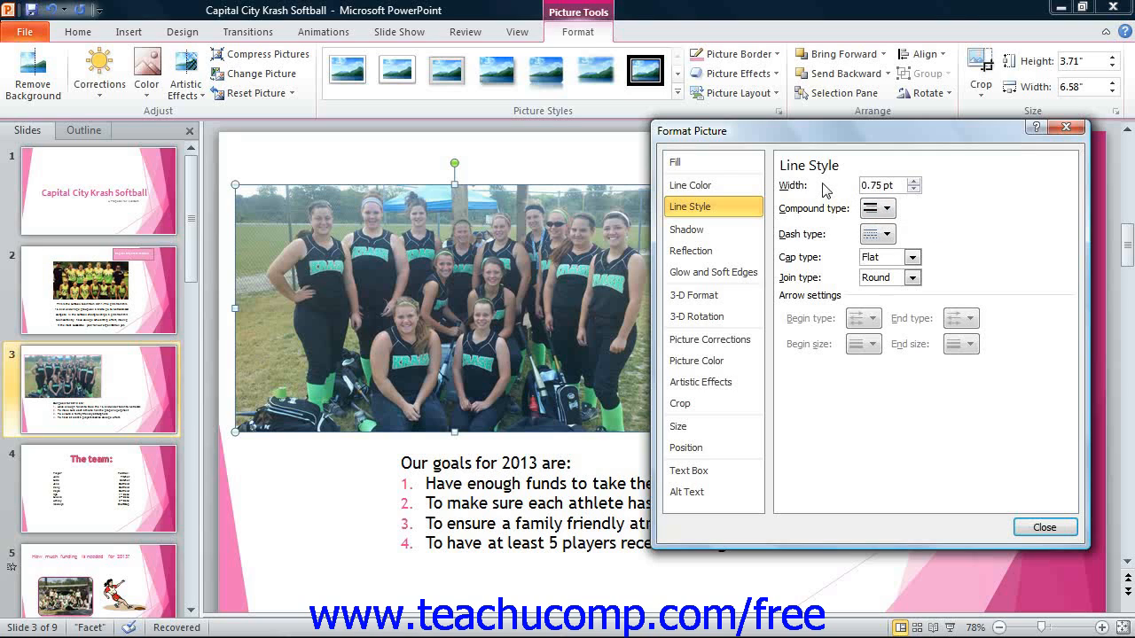
left_click(880, 208)
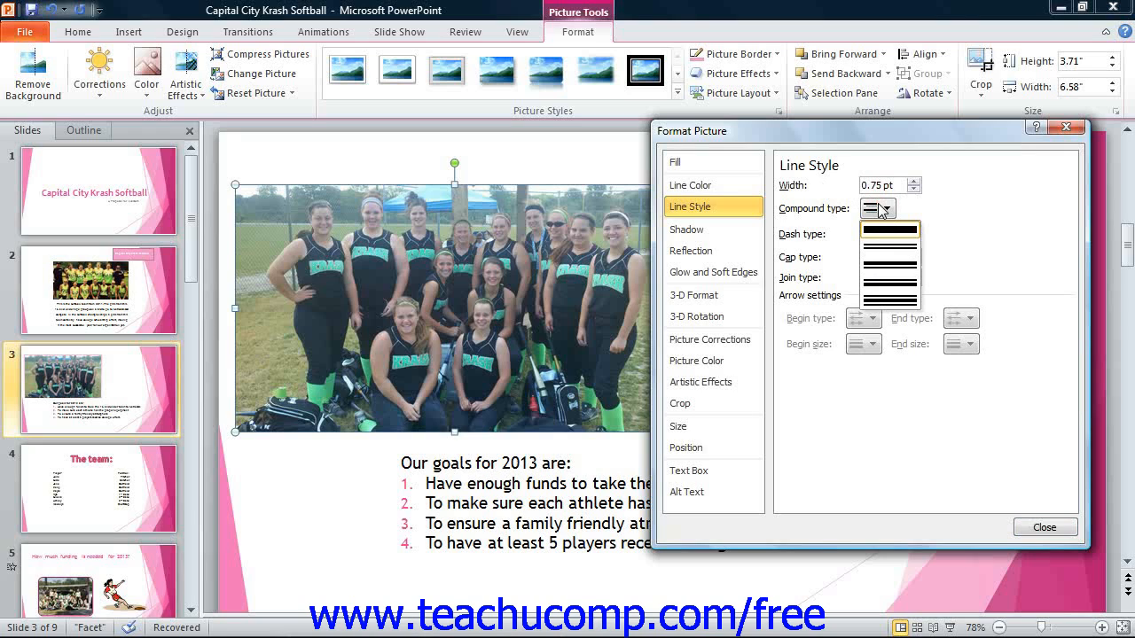
left_click(880, 208)
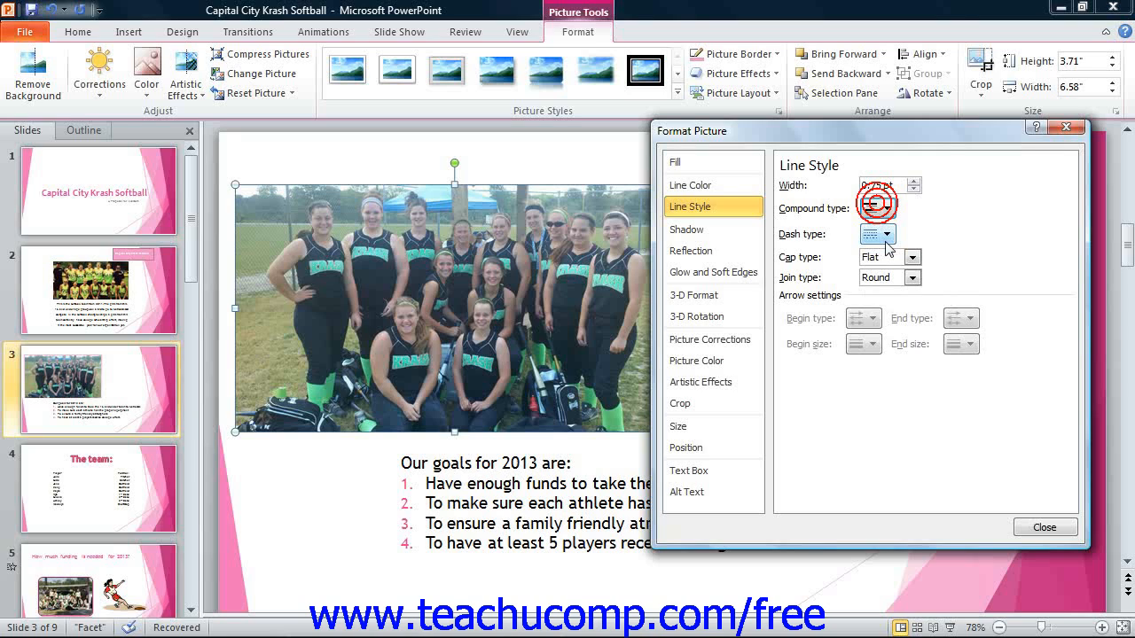
left_click(886, 236)
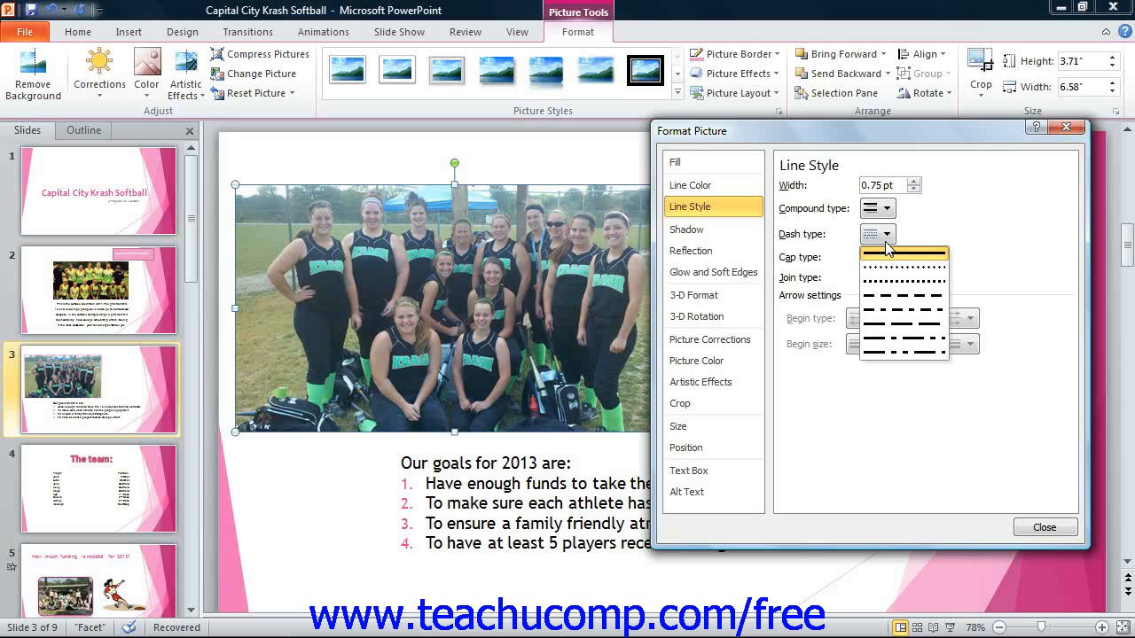
left_click(910, 254)
left_click(913, 257)
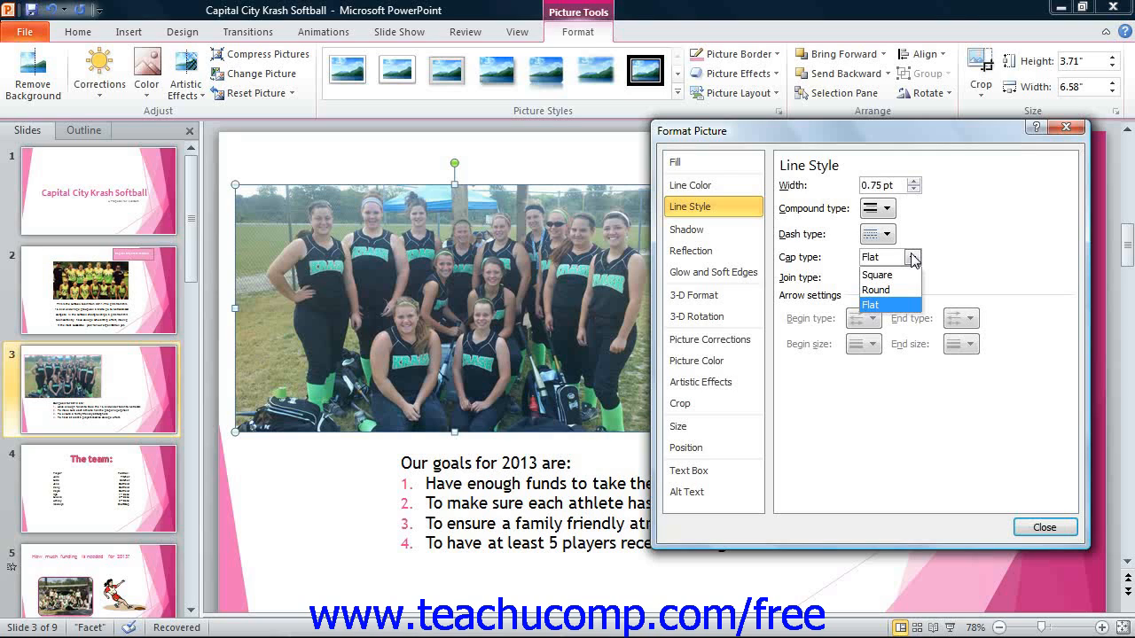
left_click(913, 257)
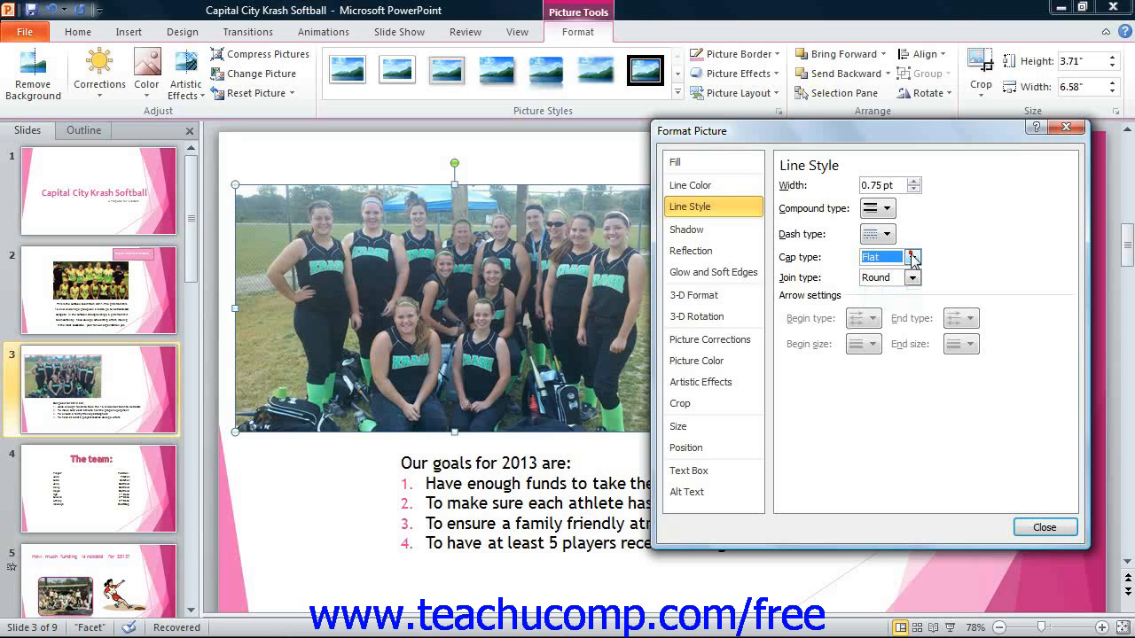
left_click(912, 278)
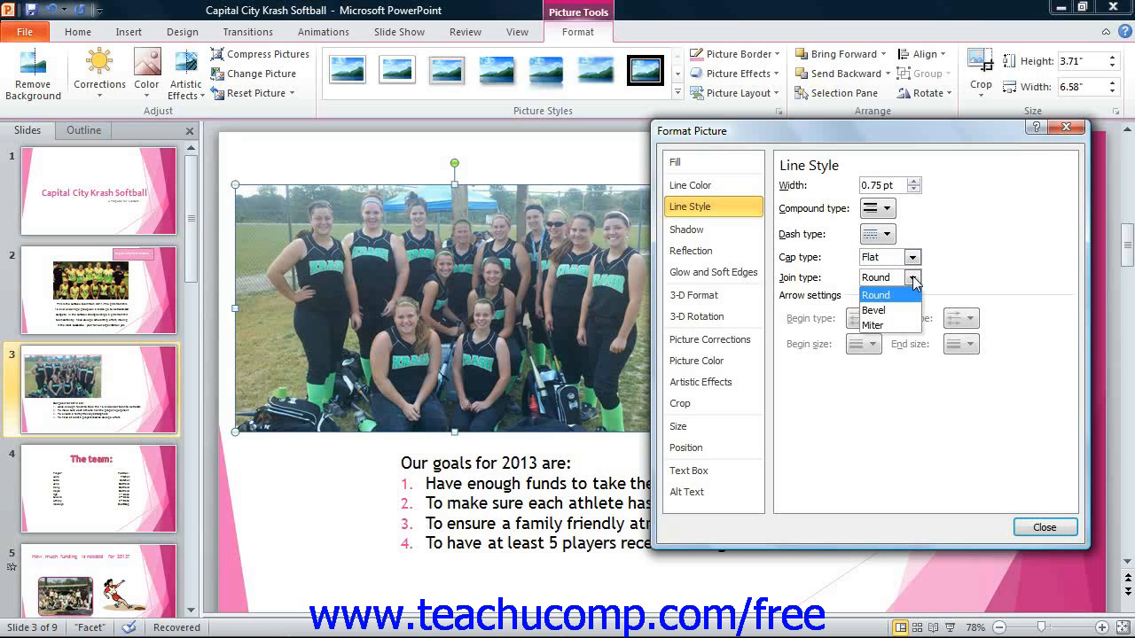
left_click(913, 280)
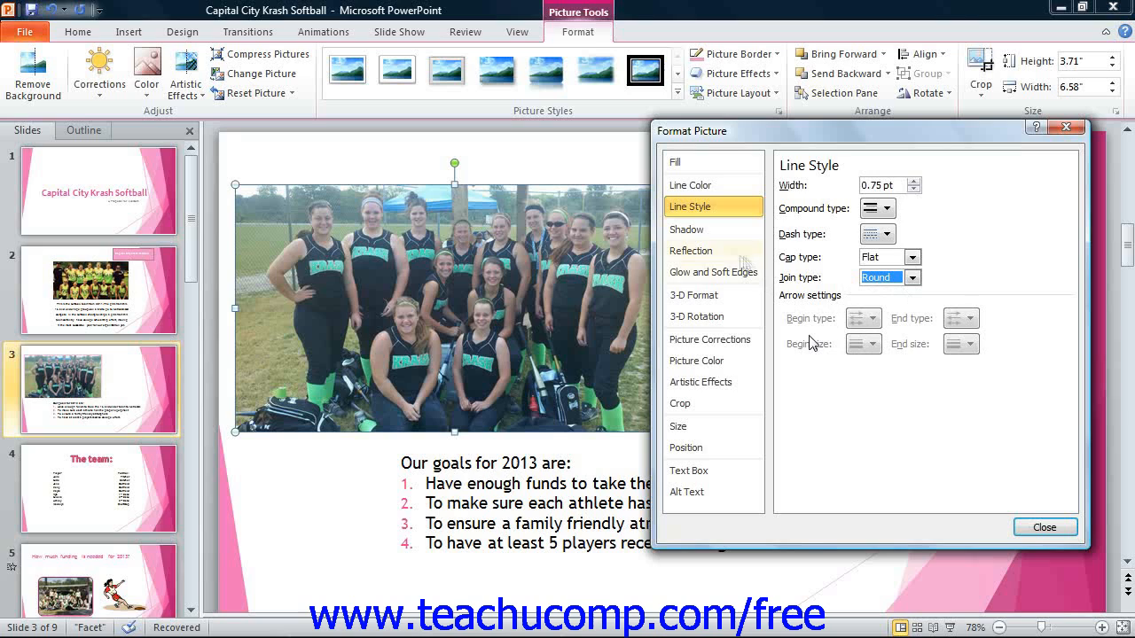
Step: Apply a downward preset shadow to the team photo with 60% transparency, 4 pt blur, 90° angle and 3 pt distance
left_click(723, 233)
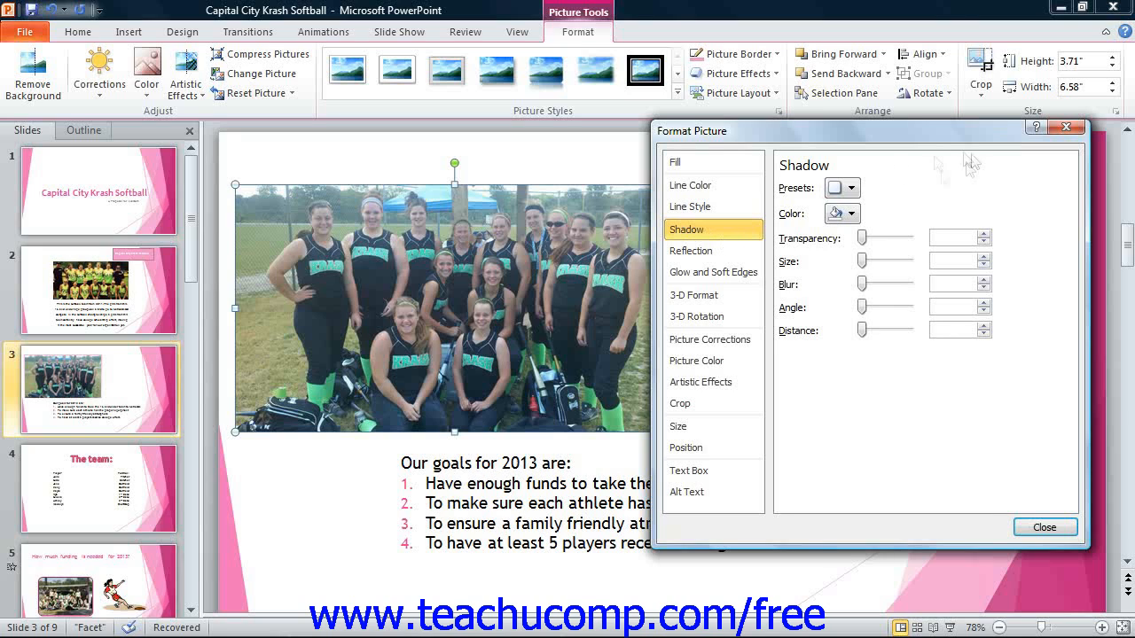
left_click(852, 189)
left_click(852, 189)
left_click(886, 303)
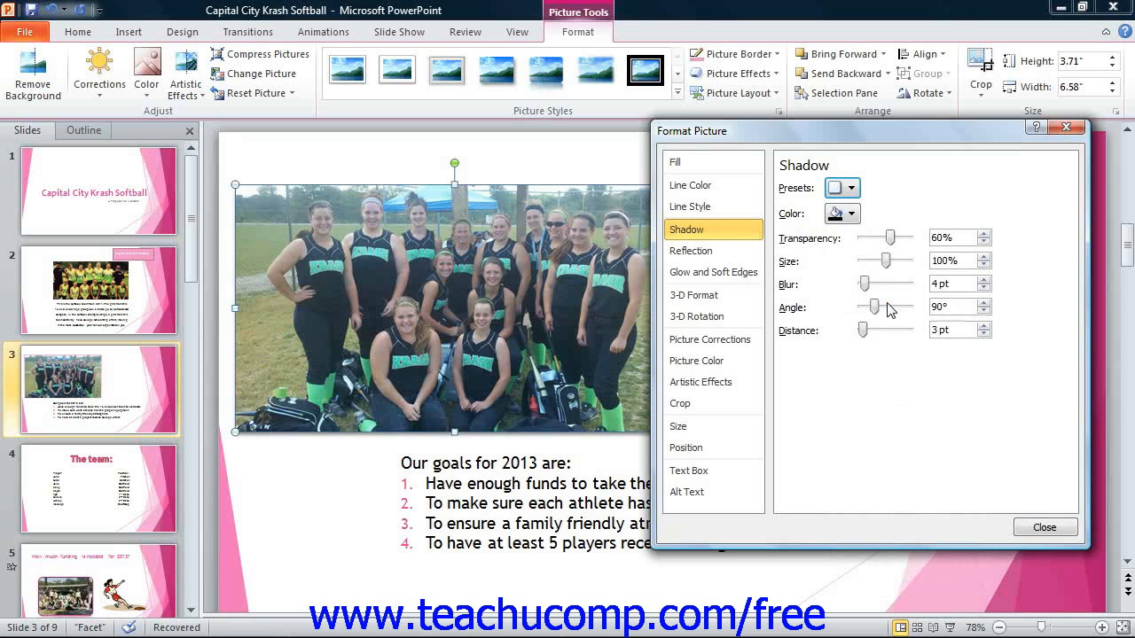
Step: Make the team photo's shadow black with 0% transparency, 104% size, 16 pt blur and a 139° angle
left_click(843, 214)
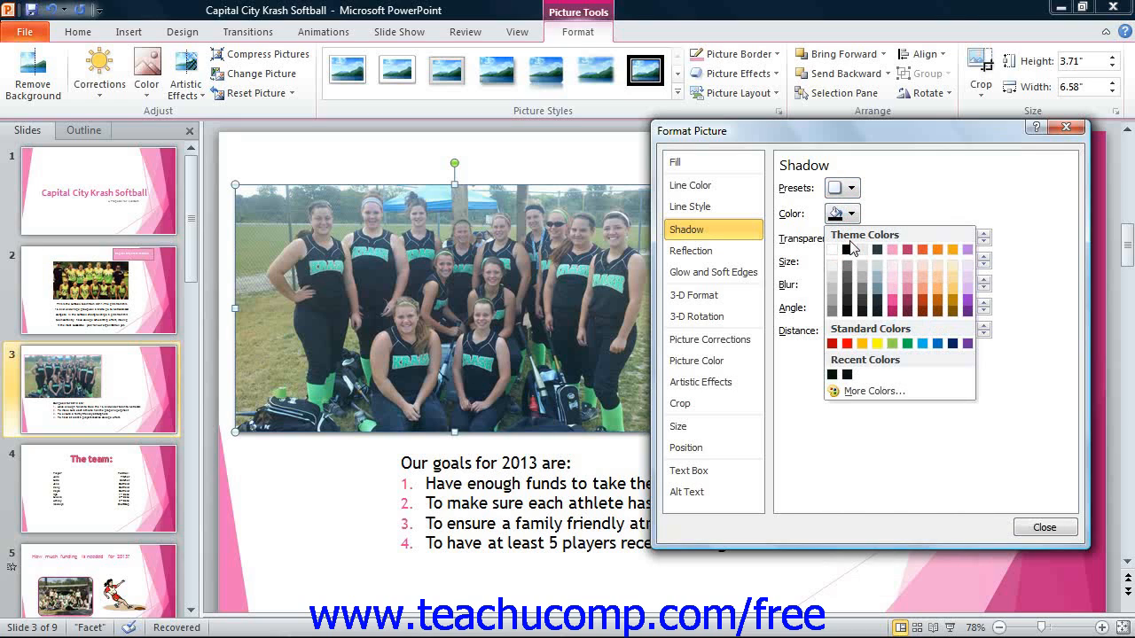
left_click(848, 249)
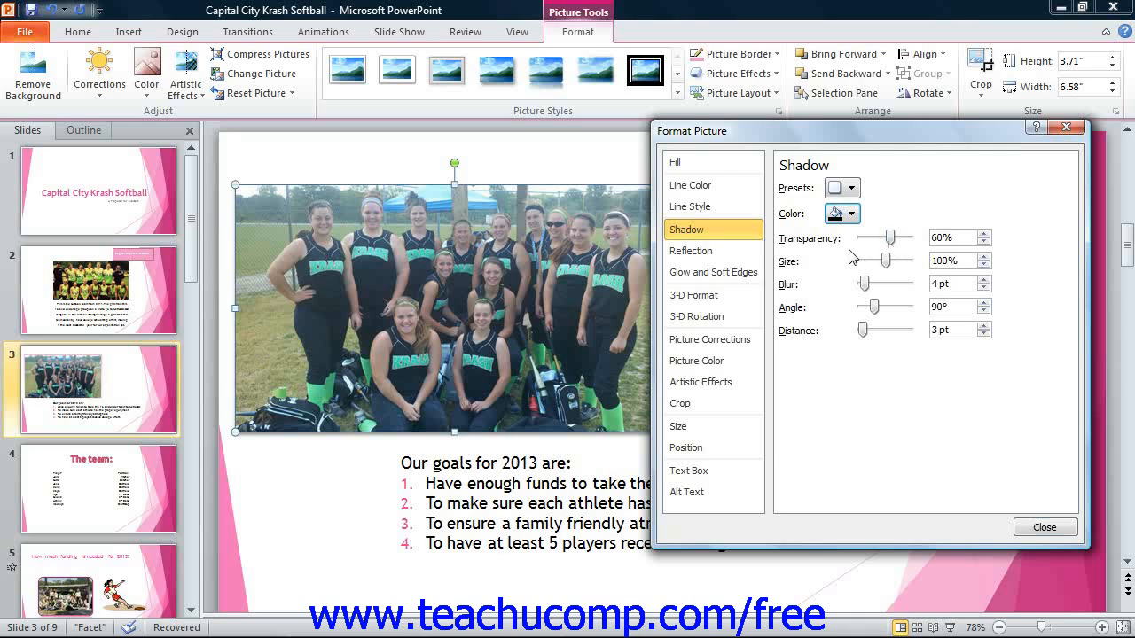
left_click_drag(889, 238, 860, 240)
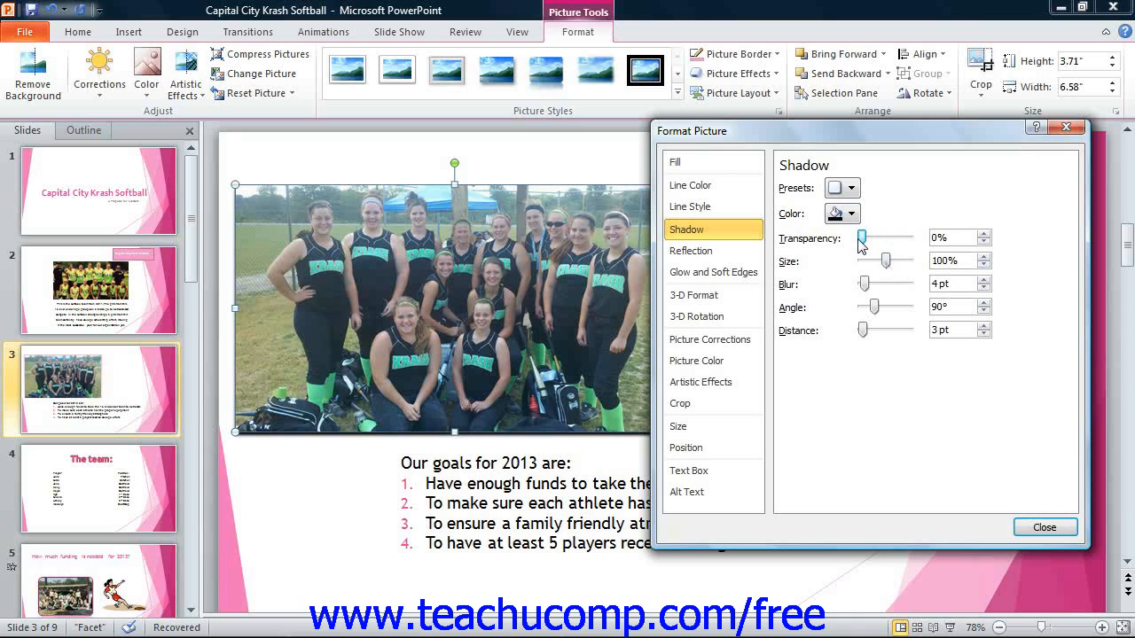
left_click_drag(885, 262, 898, 269)
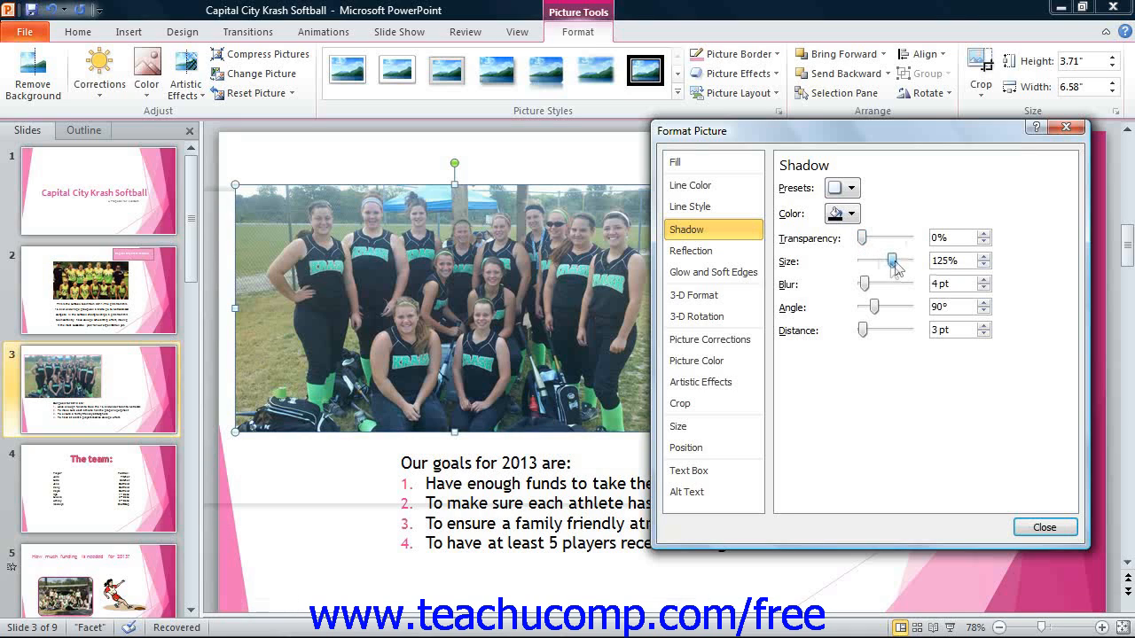
left_click_drag(894, 266, 891, 270)
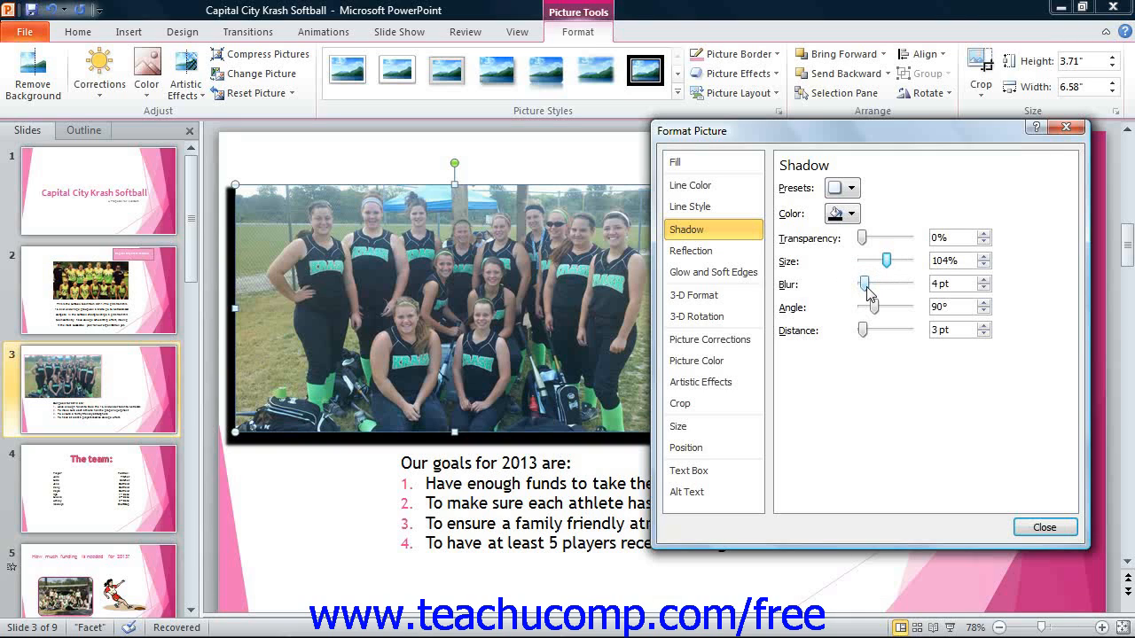
left_click_drag(865, 284, 871, 284)
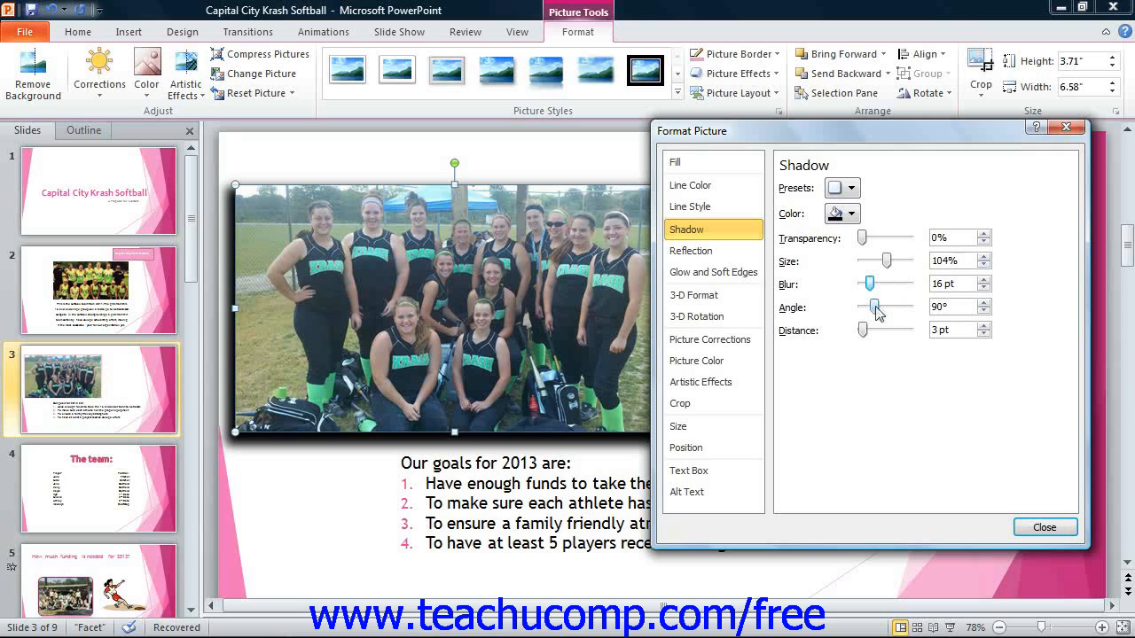
left_click_drag(875, 306, 882, 306)
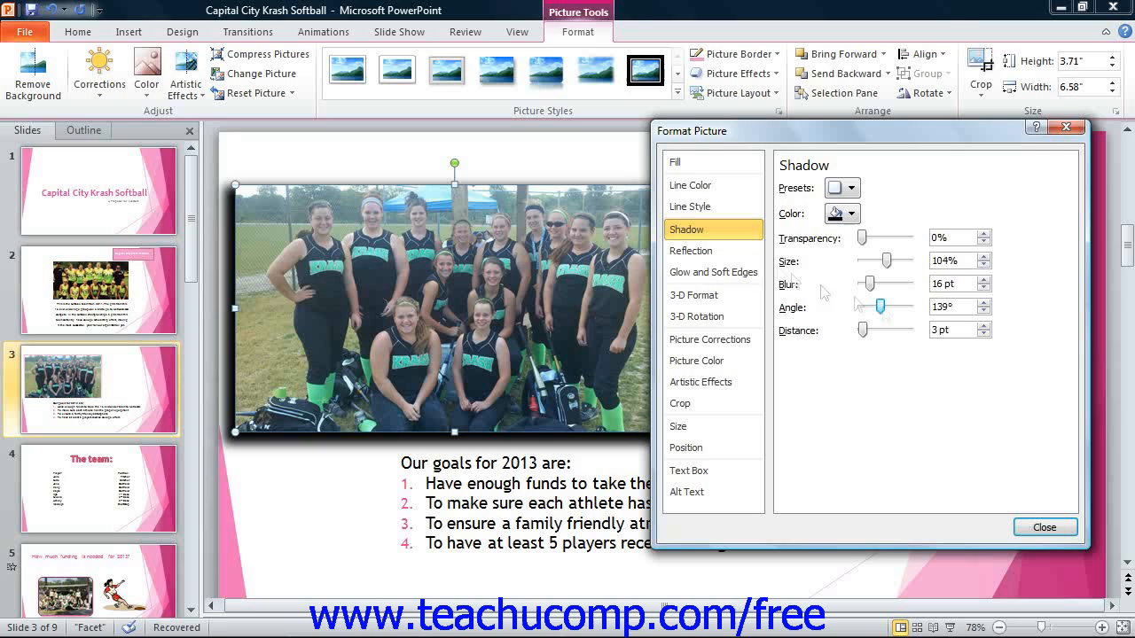
Step: Apply the first preset reflection variation to the team photo, with 48% transparency, 35% size, 0 pt distance and 0.5 pt blur
left_click(731, 254)
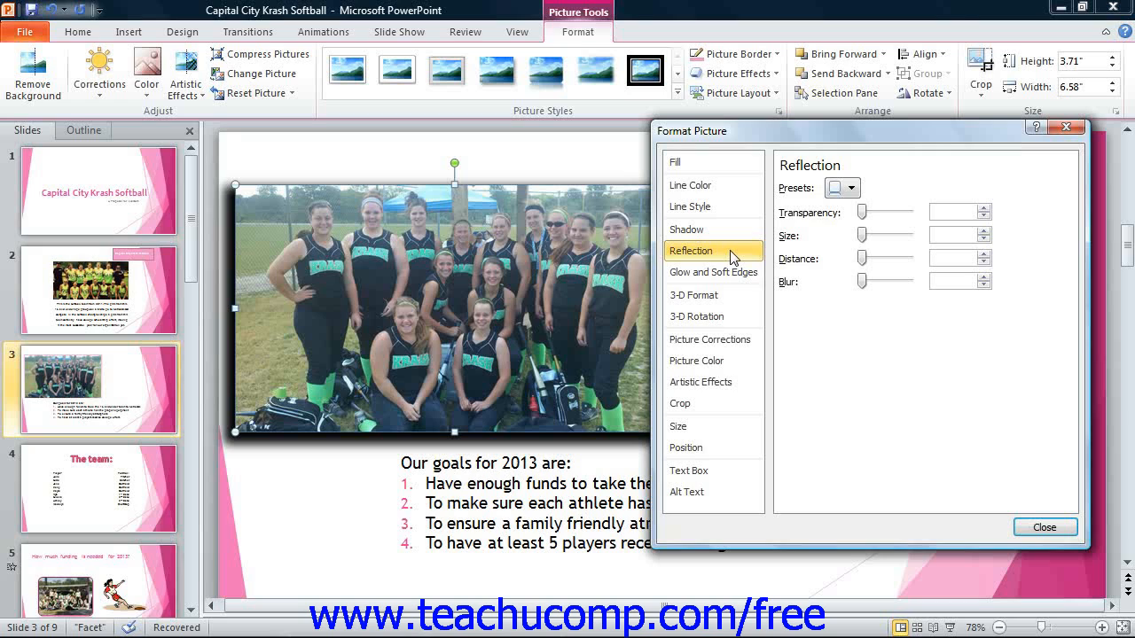
left_click(850, 187)
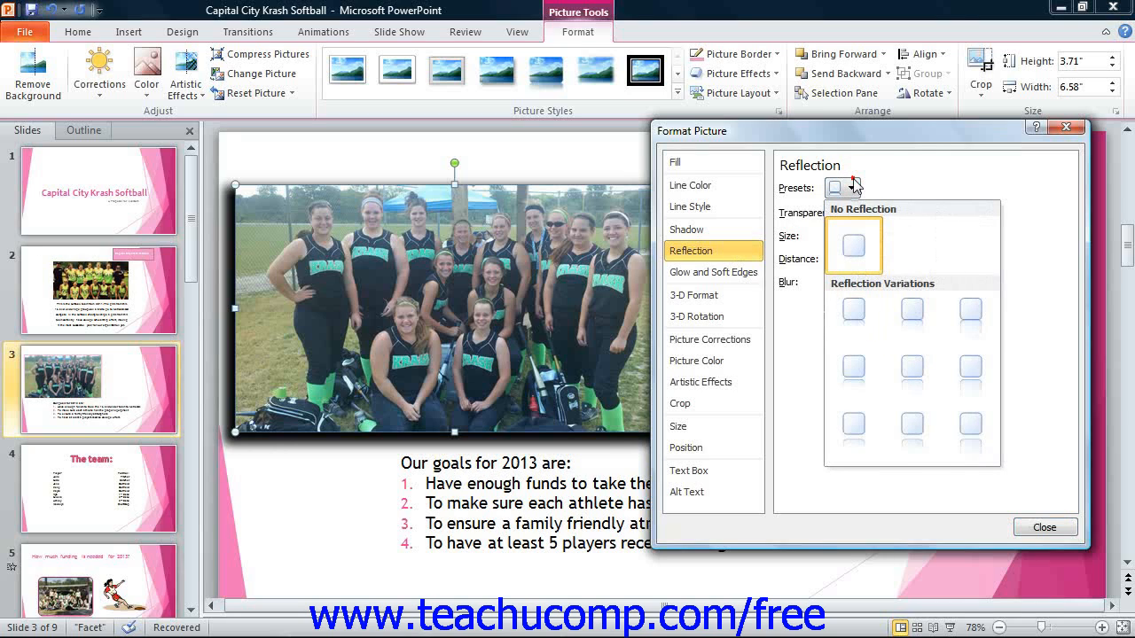
left_click(857, 321)
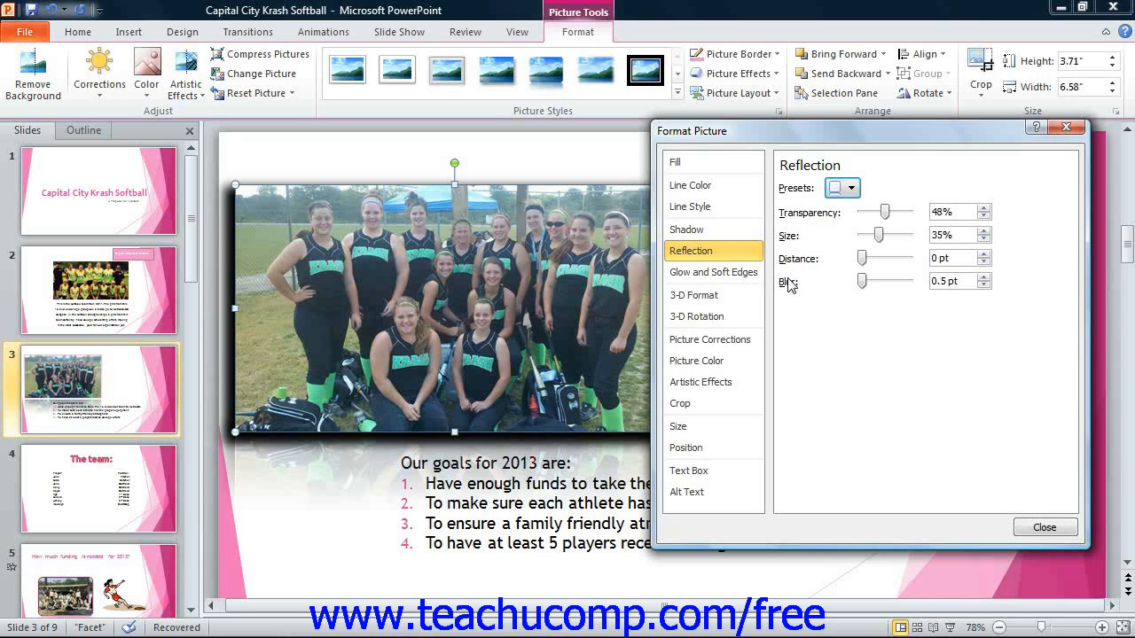
Step: Review the glow and soft edges settings and the 3-D bottom bevel presets available for the team photo
left_click(715, 273)
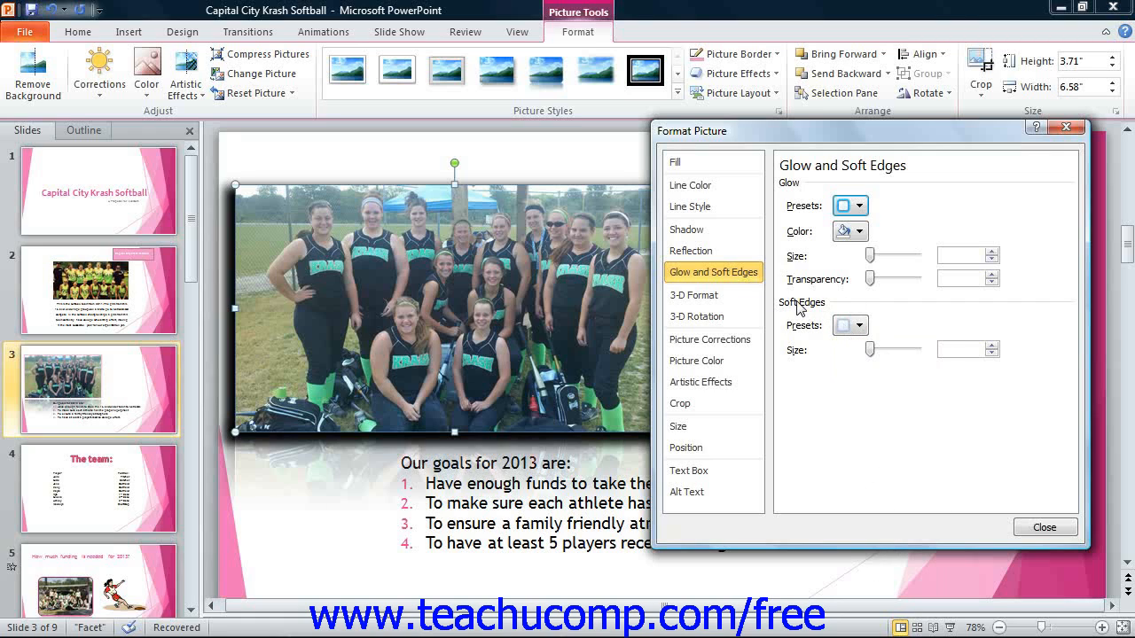
left_click(847, 325)
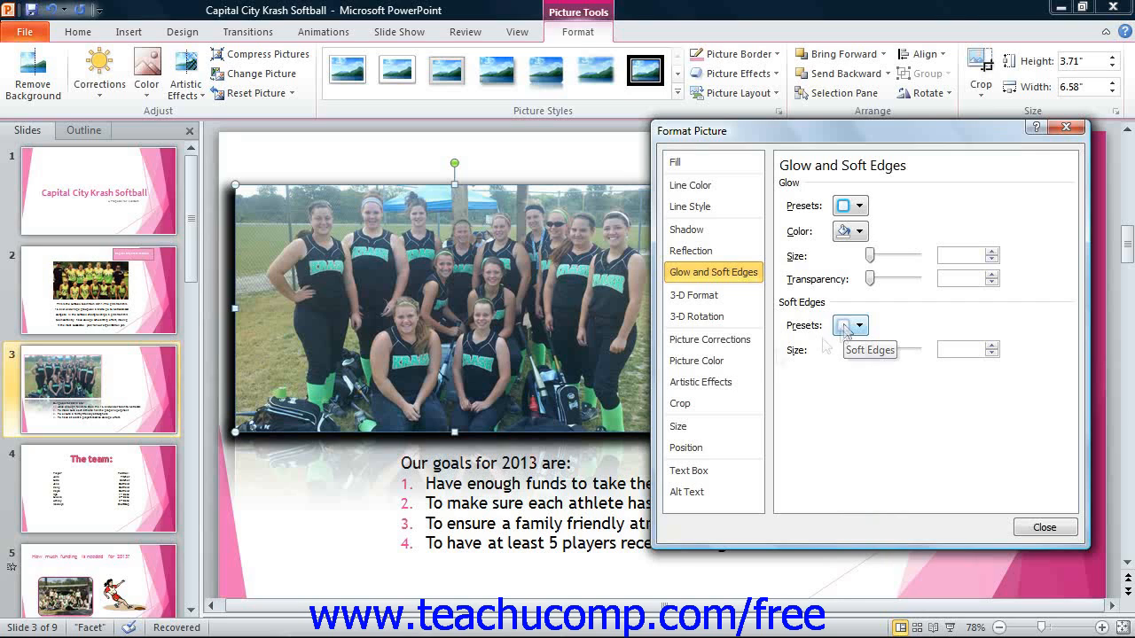
left_click(727, 298)
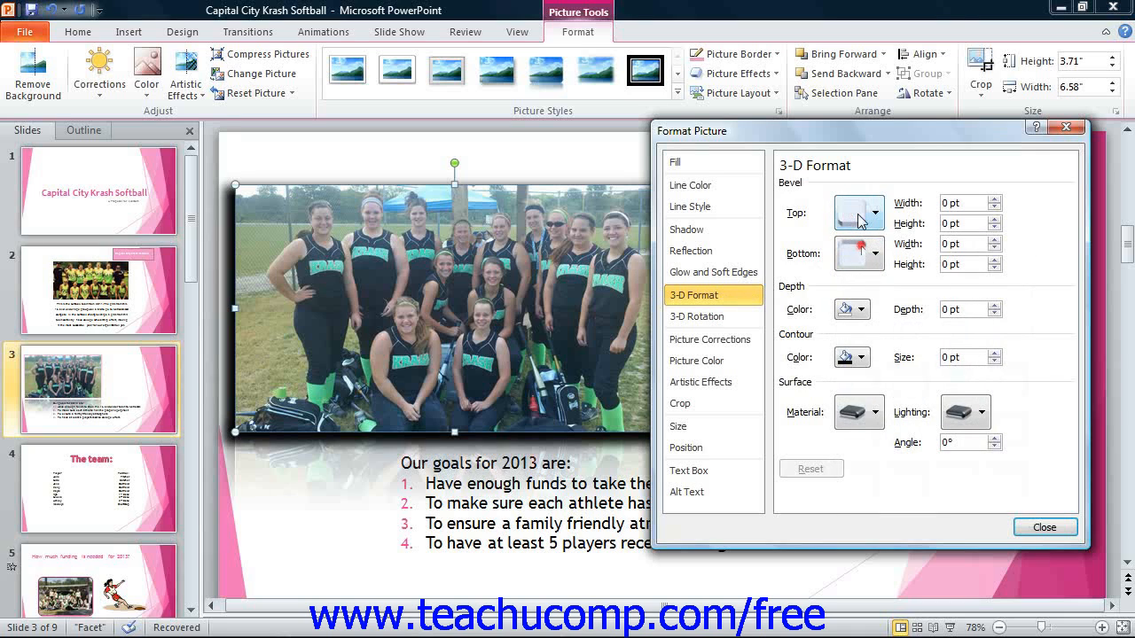
left_click(860, 250)
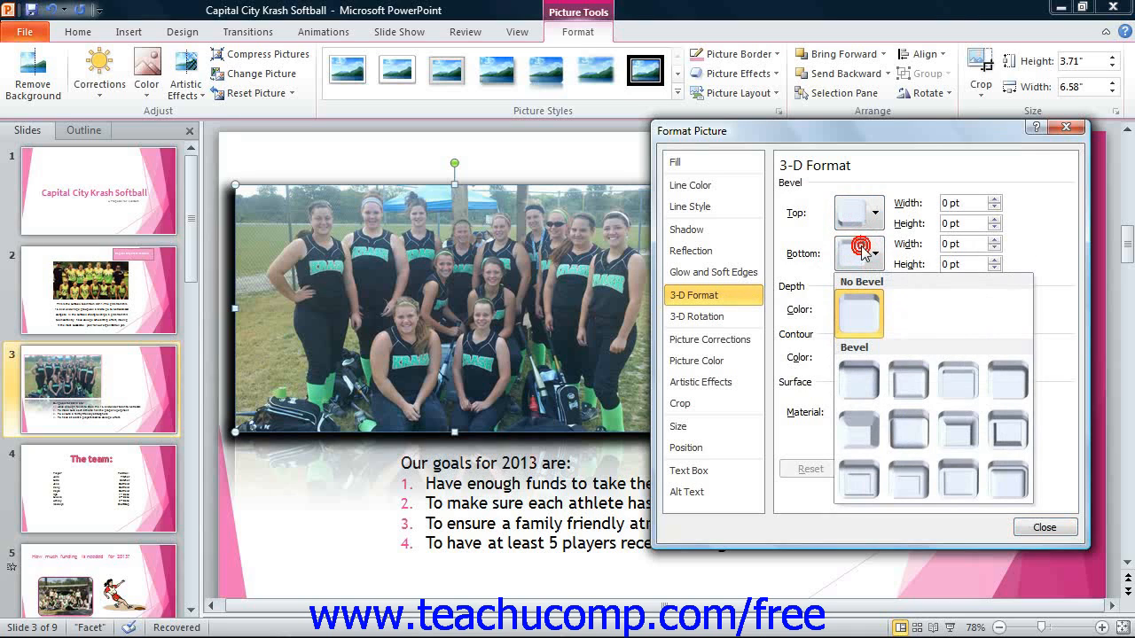
left_click(861, 251)
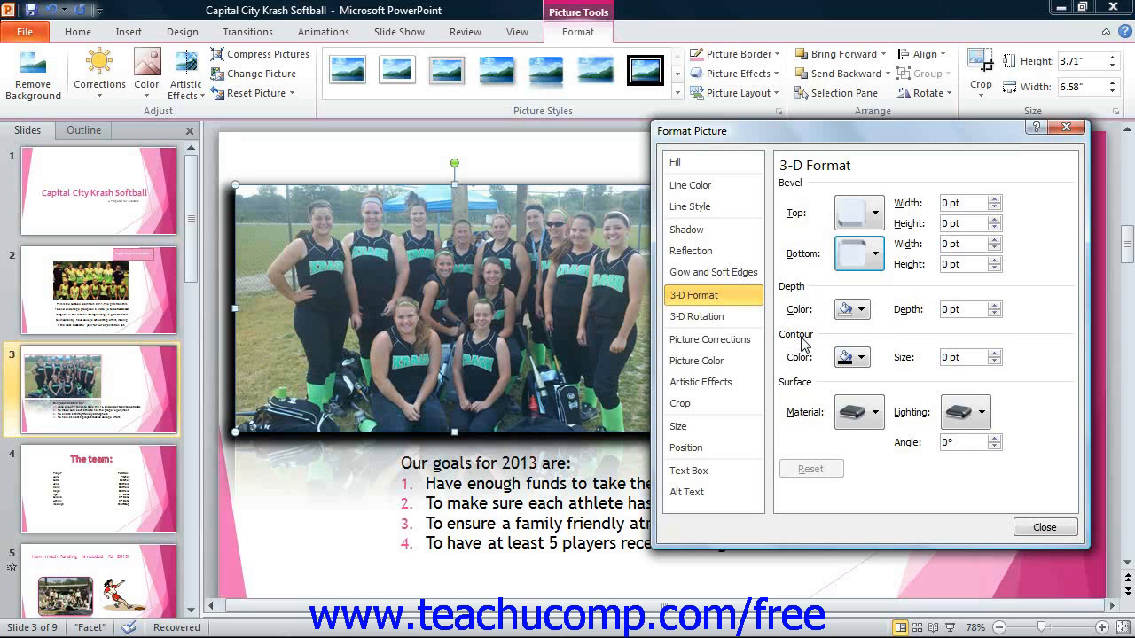
Step: Examine the contour color, surface material and lighting choices in the team photo's 3-D format settings
left_click(858, 359)
left_click(857, 360)
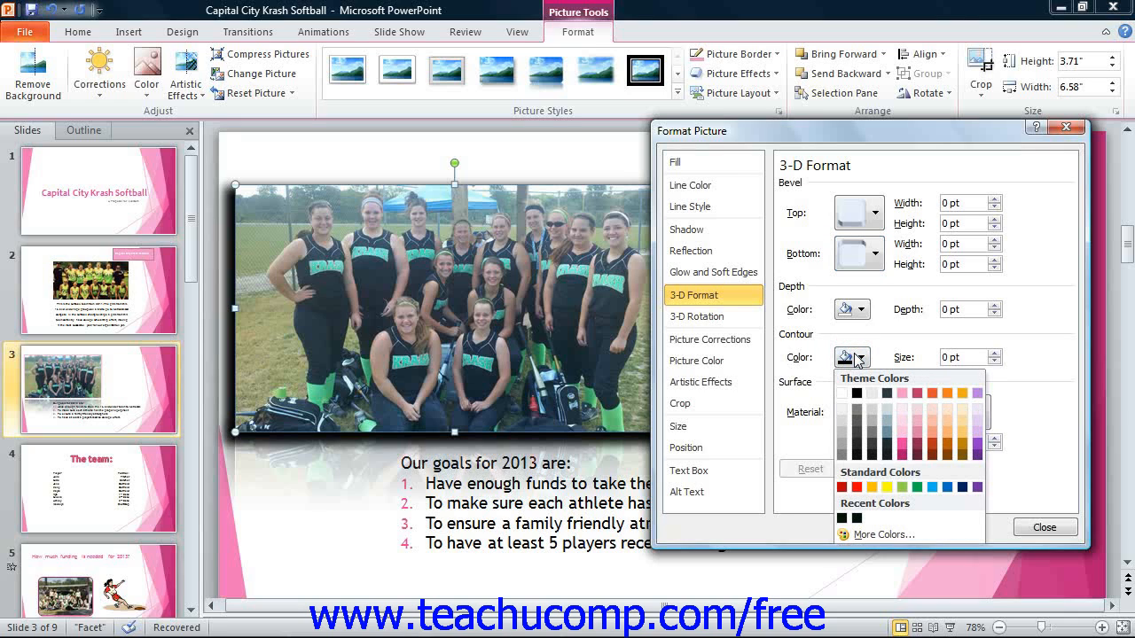
left_click(858, 359)
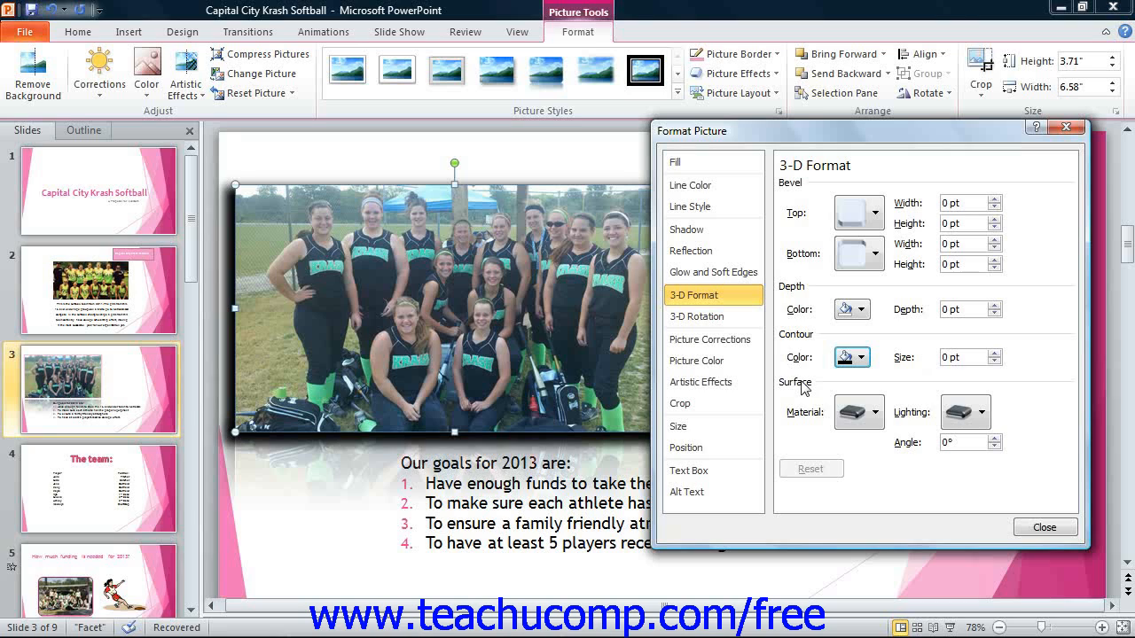
left_click(865, 415)
left_click(865, 415)
left_click(864, 415)
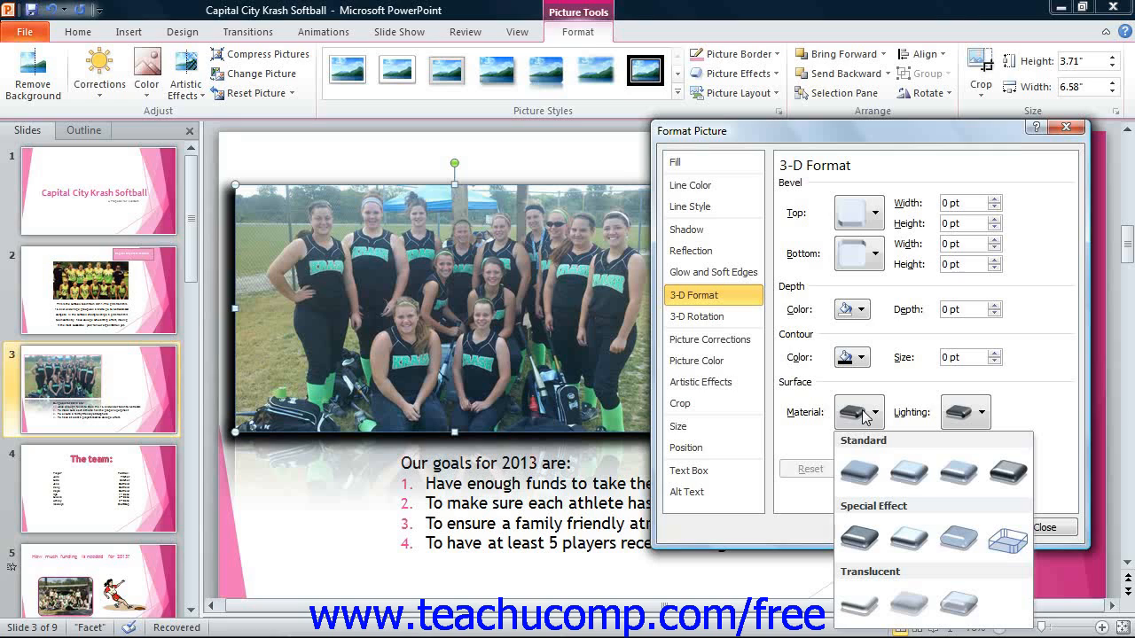
left_click(956, 413)
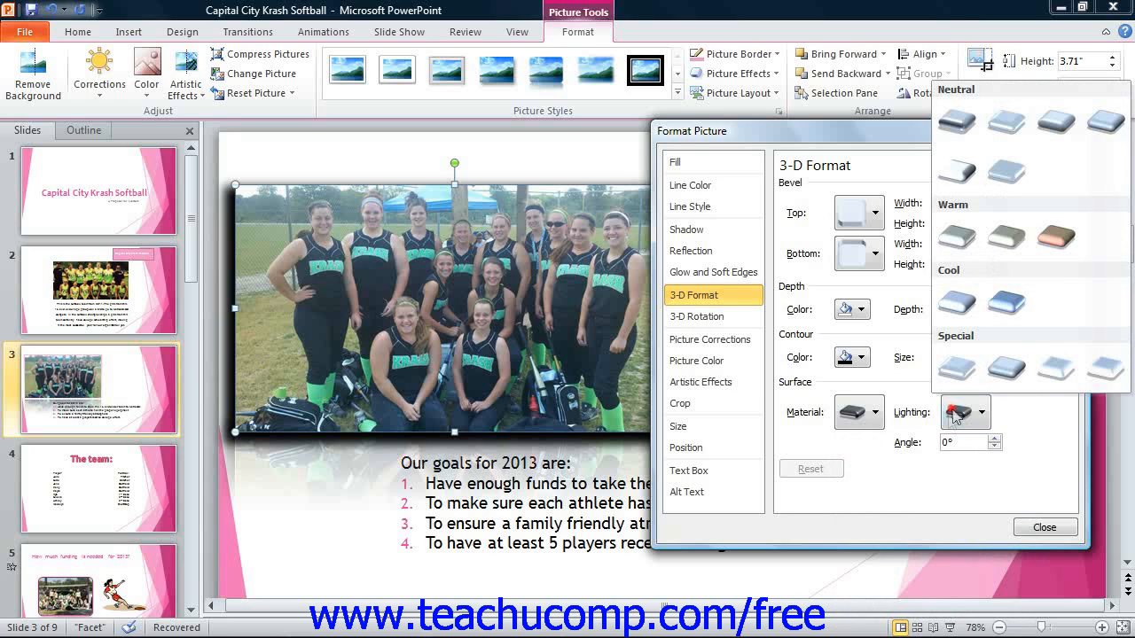
left_click(955, 415)
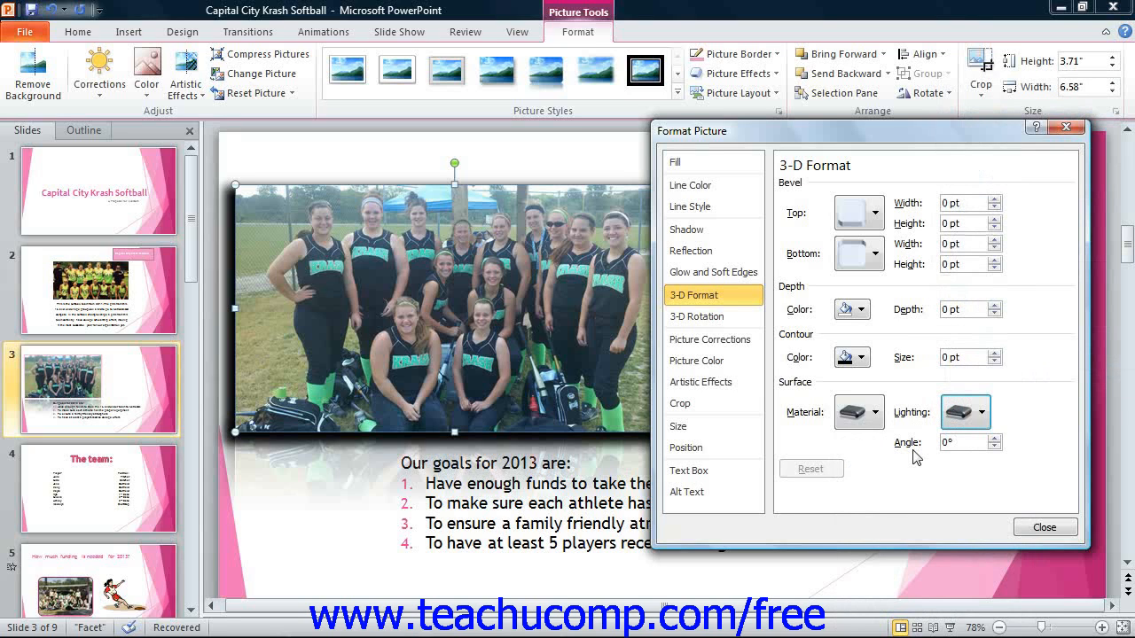
Step: Look through the parallel and perspective presets and the axis settings for the team photo's 3-D rotation
left_click(747, 316)
left_click(754, 318)
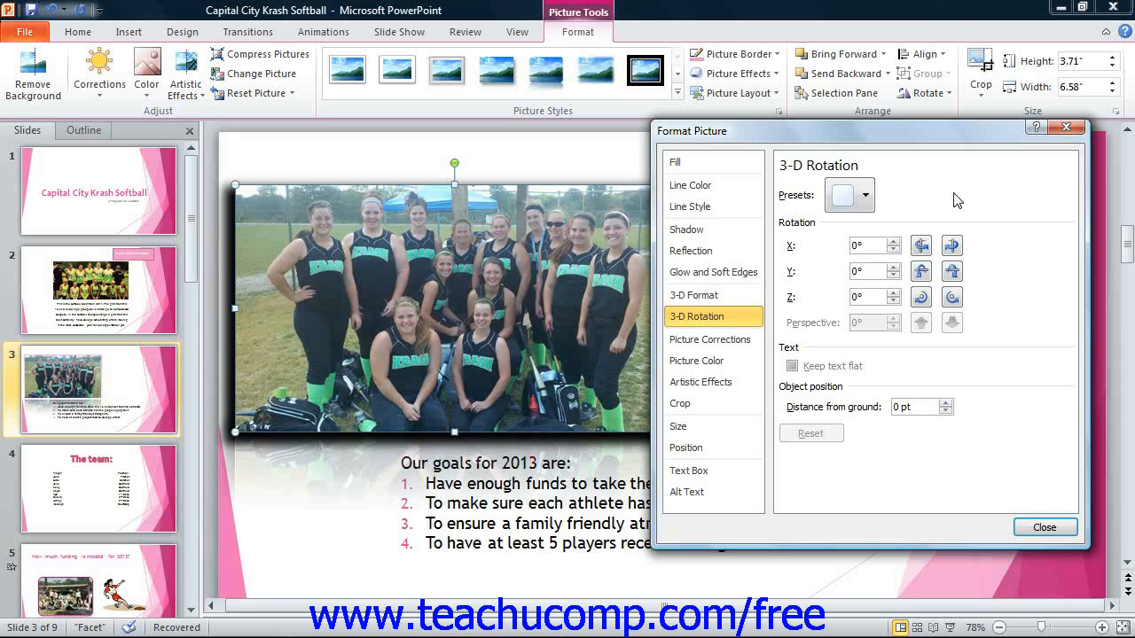
left_click(867, 196)
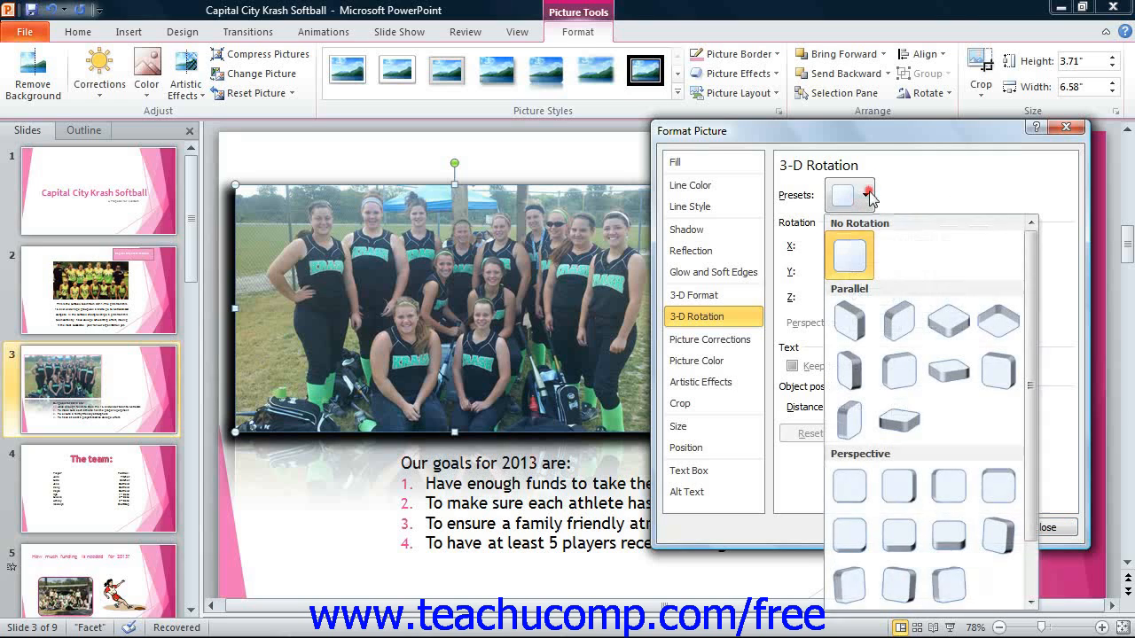
left_click(869, 197)
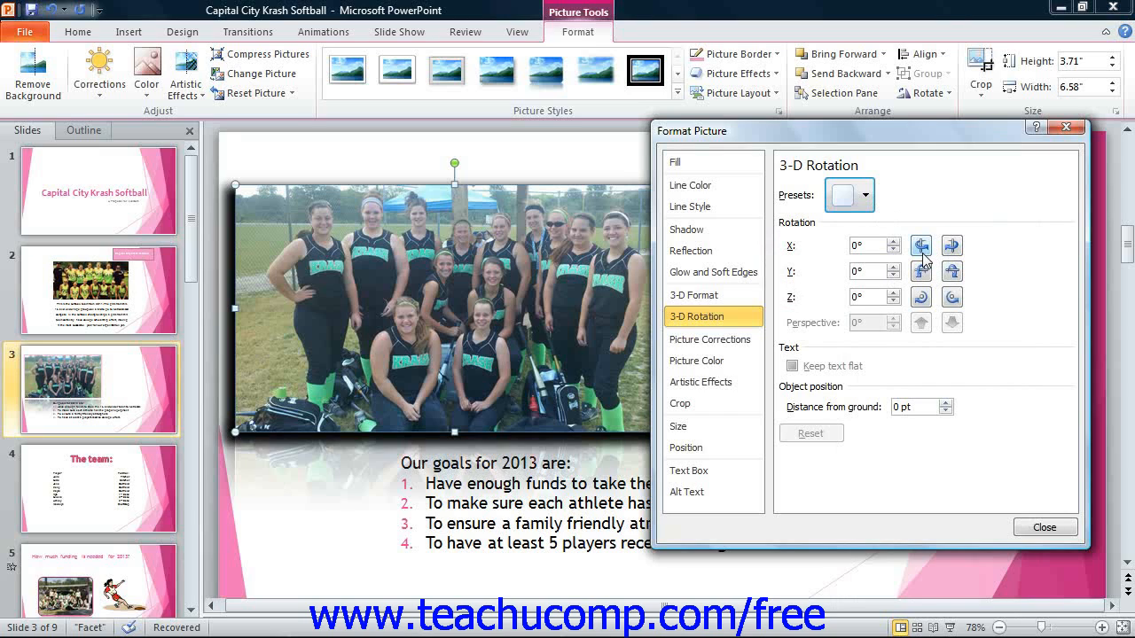
left_click(864, 196)
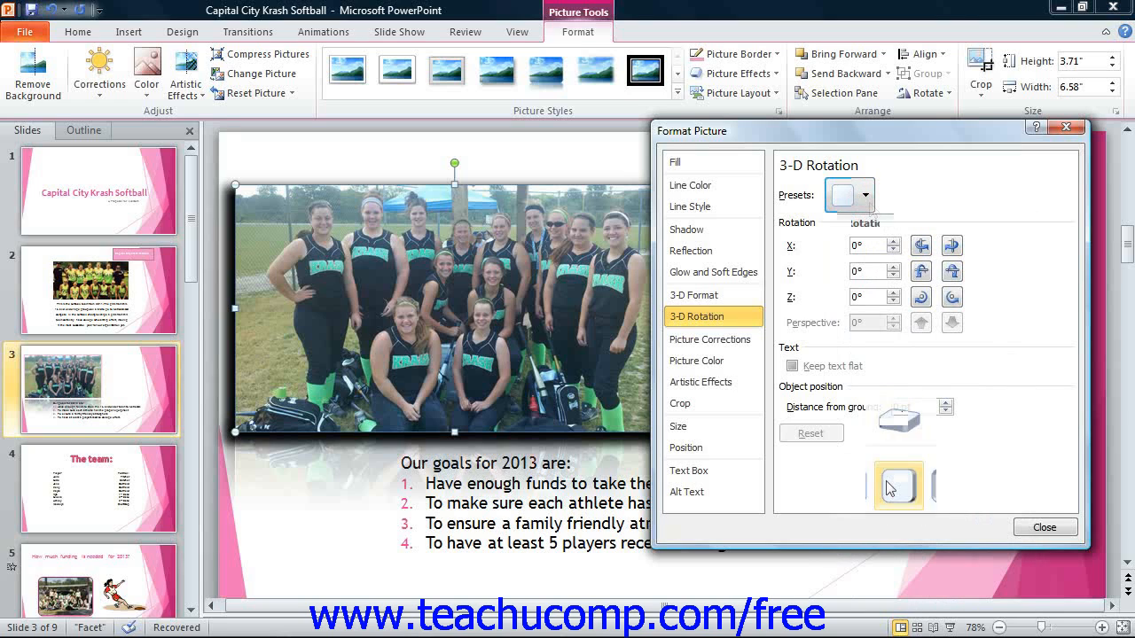
left_click(804, 286)
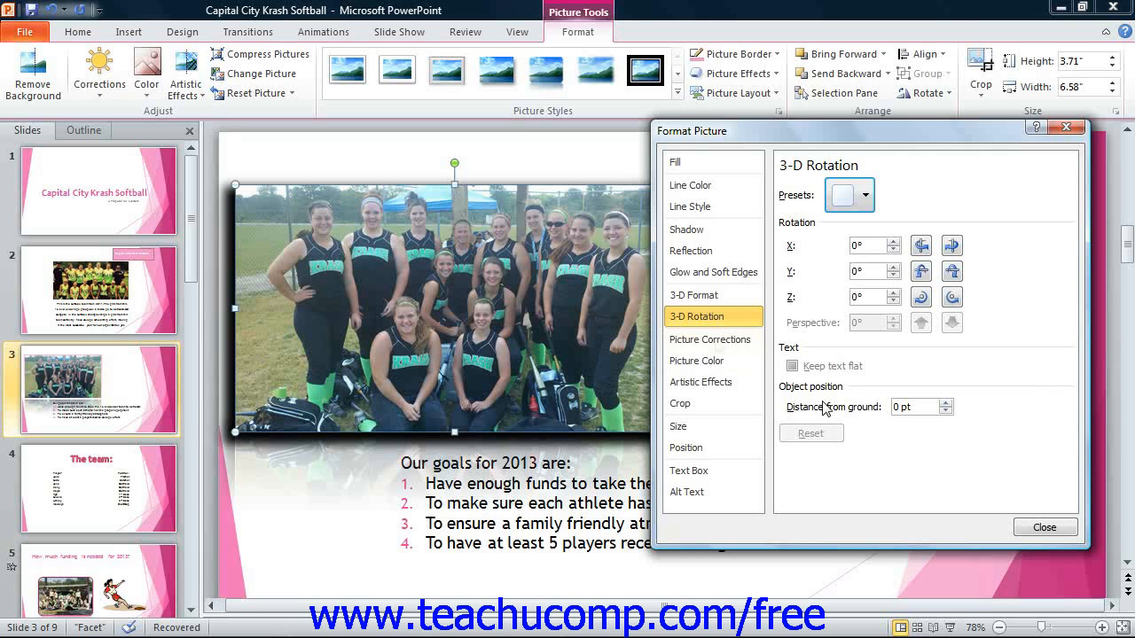
Step: Examine the sharpen and soften presets and the brightness and contrast presets in the team photo's picture corrections
left_click(714, 340)
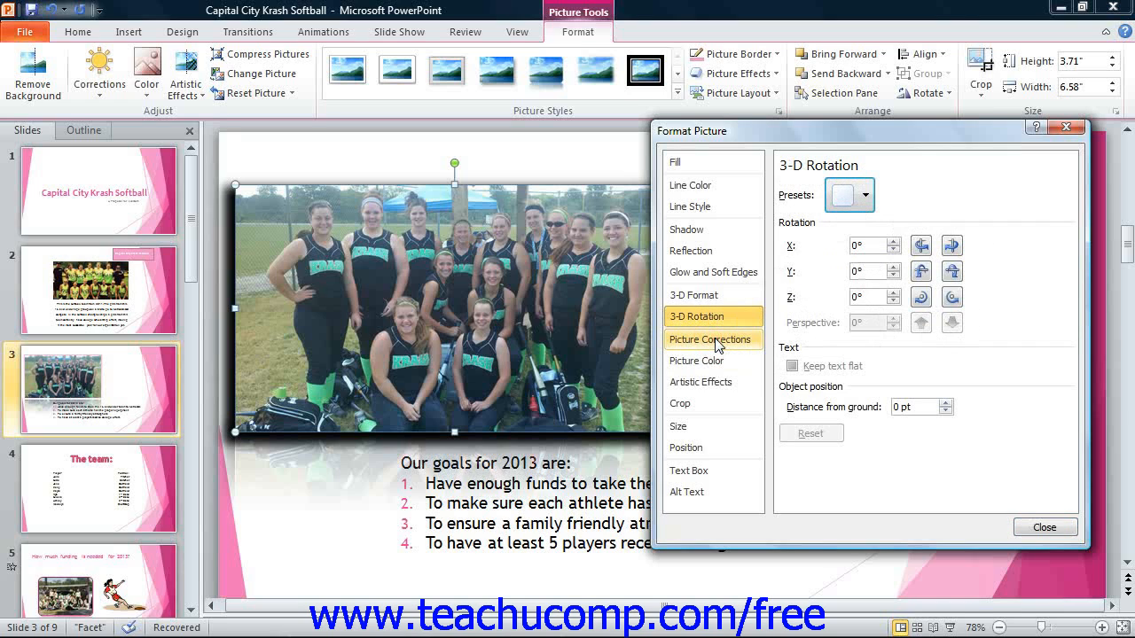
left_click(715, 339)
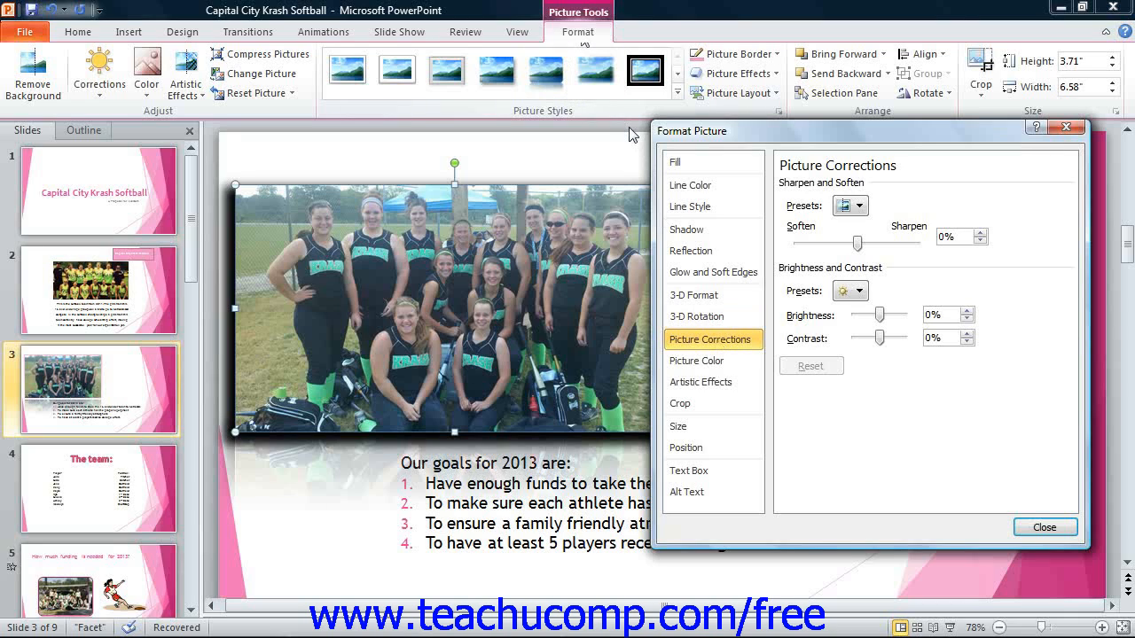
left_click(780, 137)
left_click(801, 183)
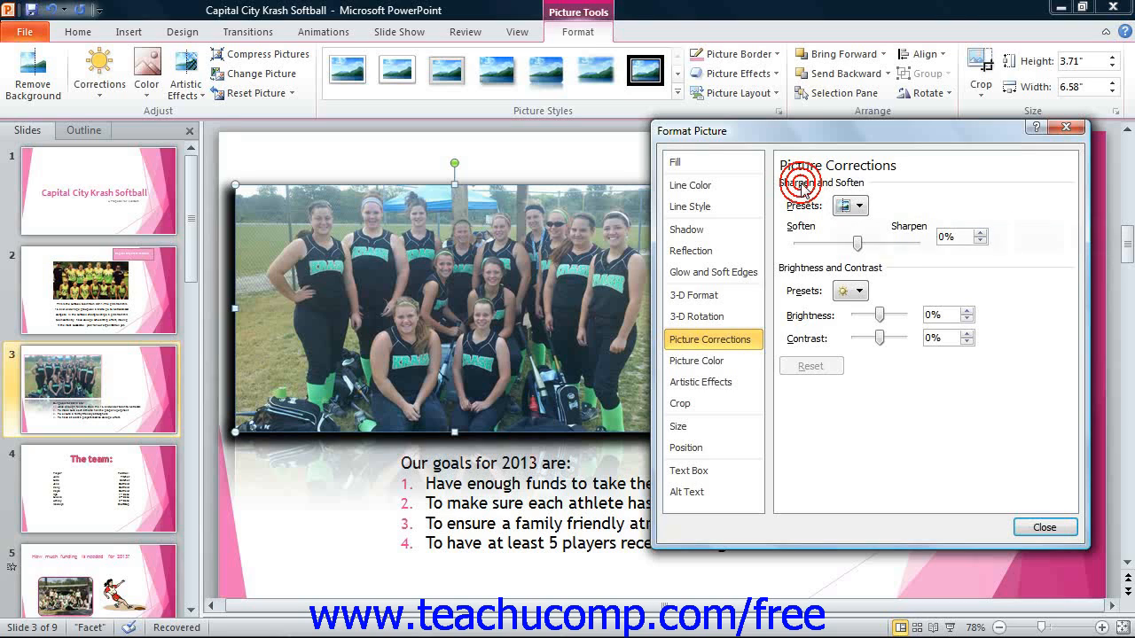
left_click(844, 207)
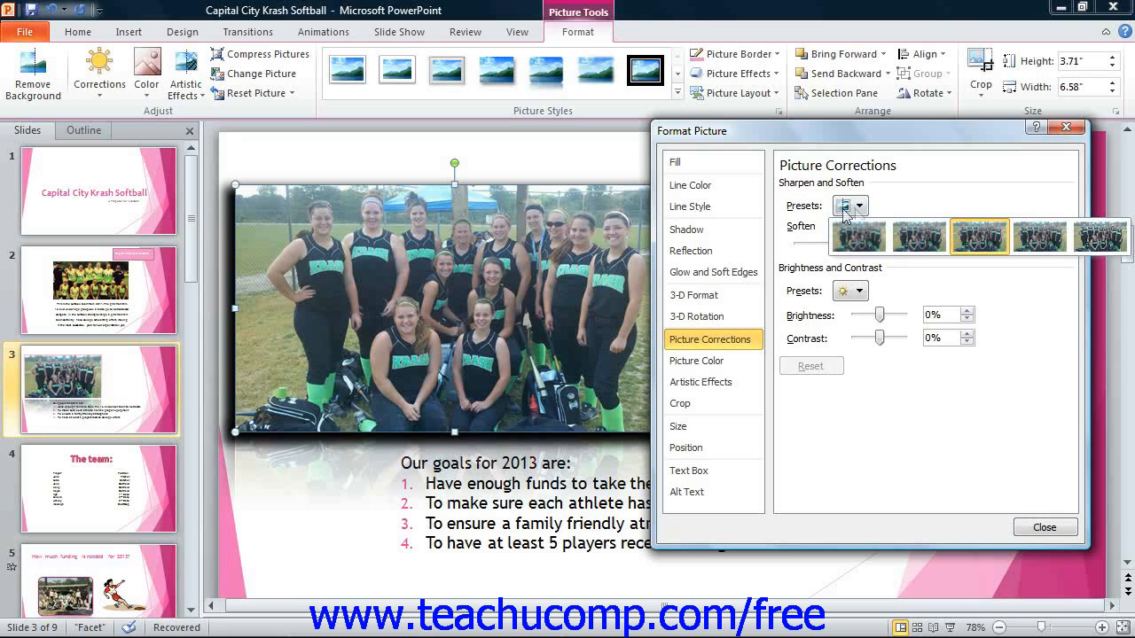
left_click(858, 209)
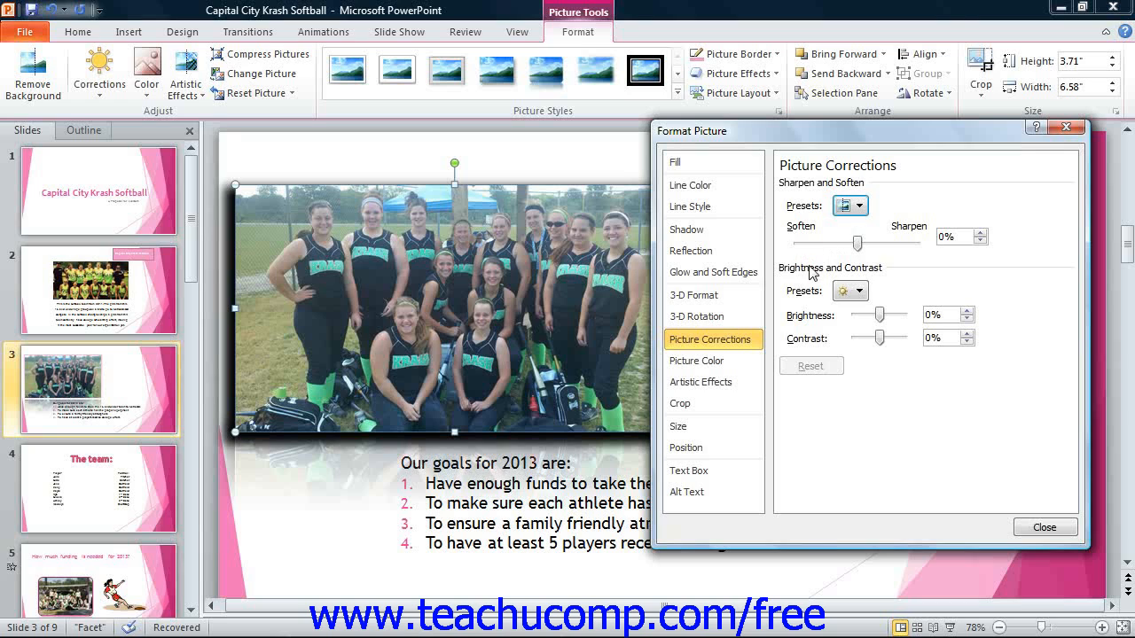
left_click(849, 290)
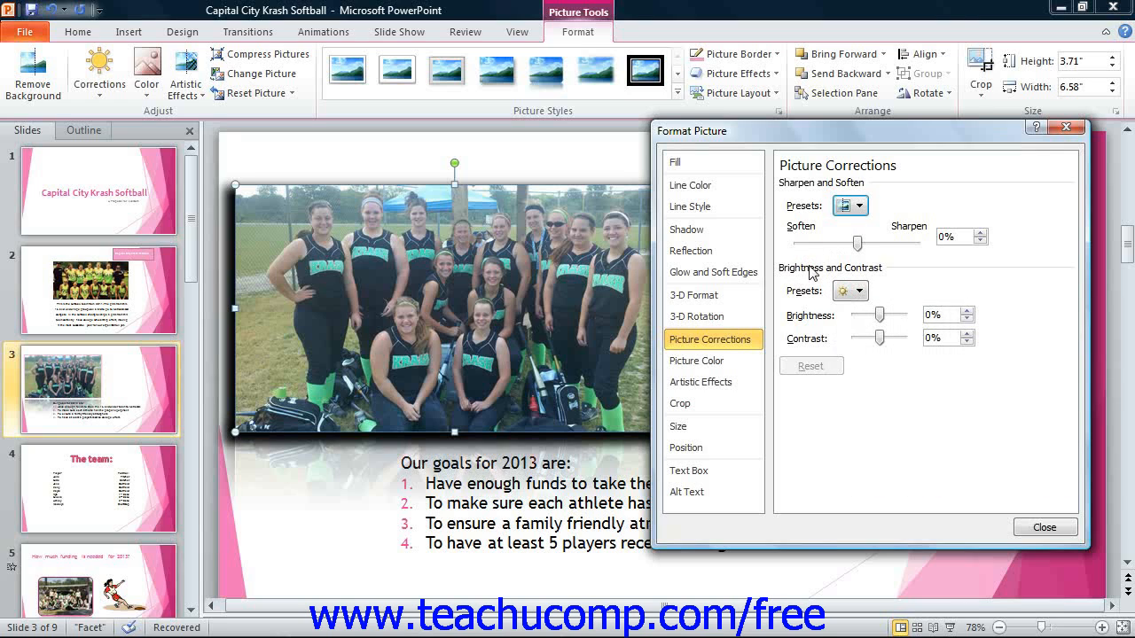
left_click(849, 291)
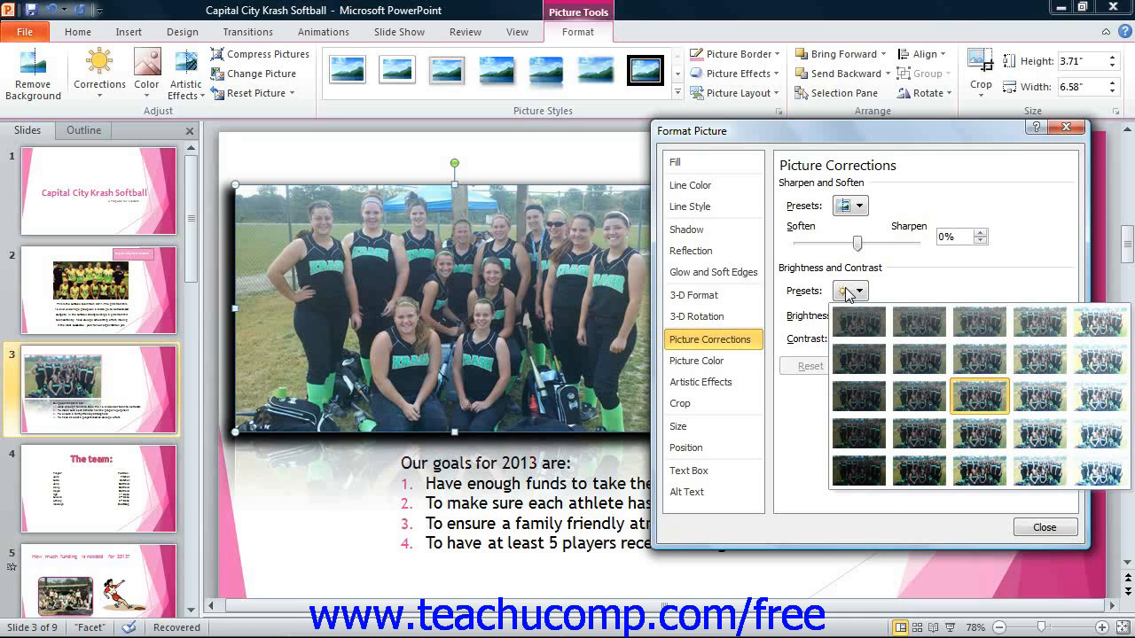
left_click(825, 318)
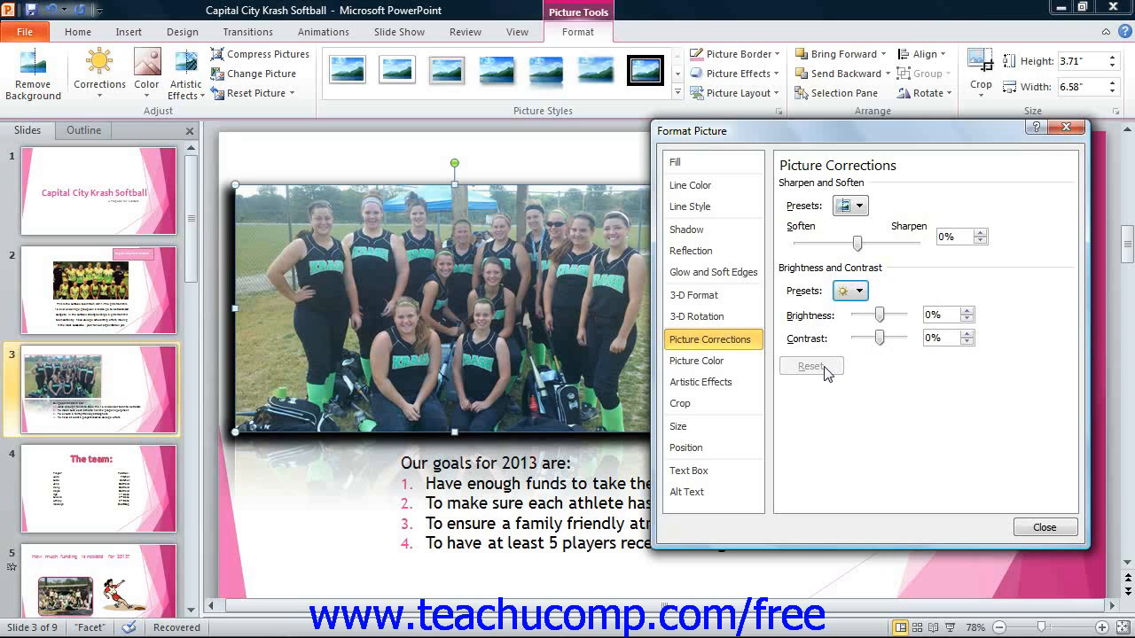
Step: Examine the color saturation and color tone presets in the team photo's picture color settings
left_click(730, 362)
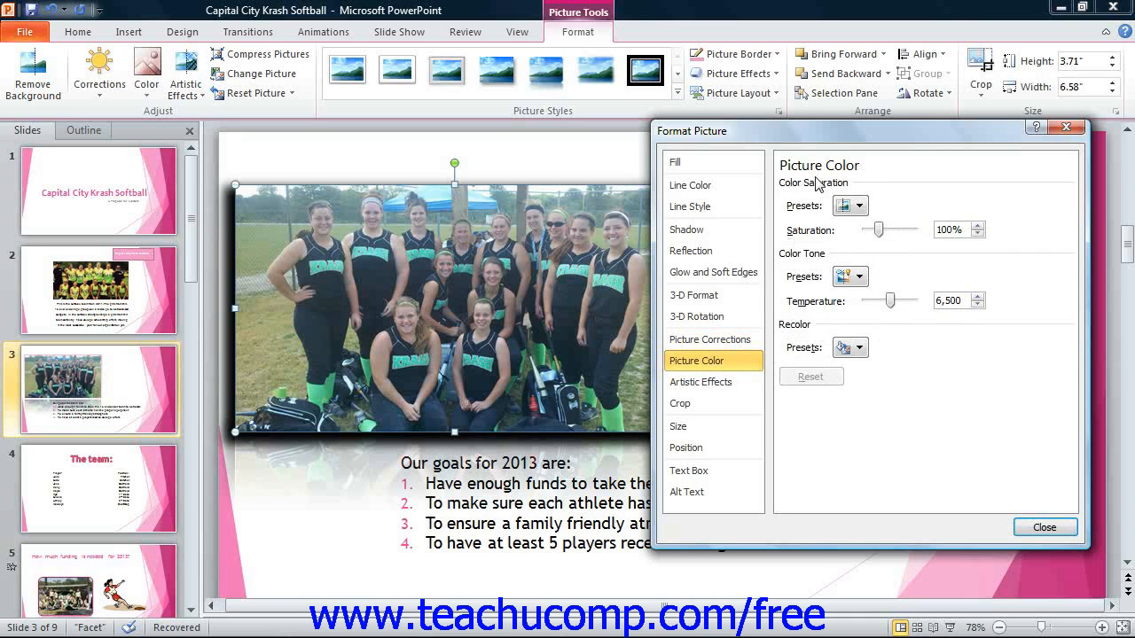
left_click(859, 206)
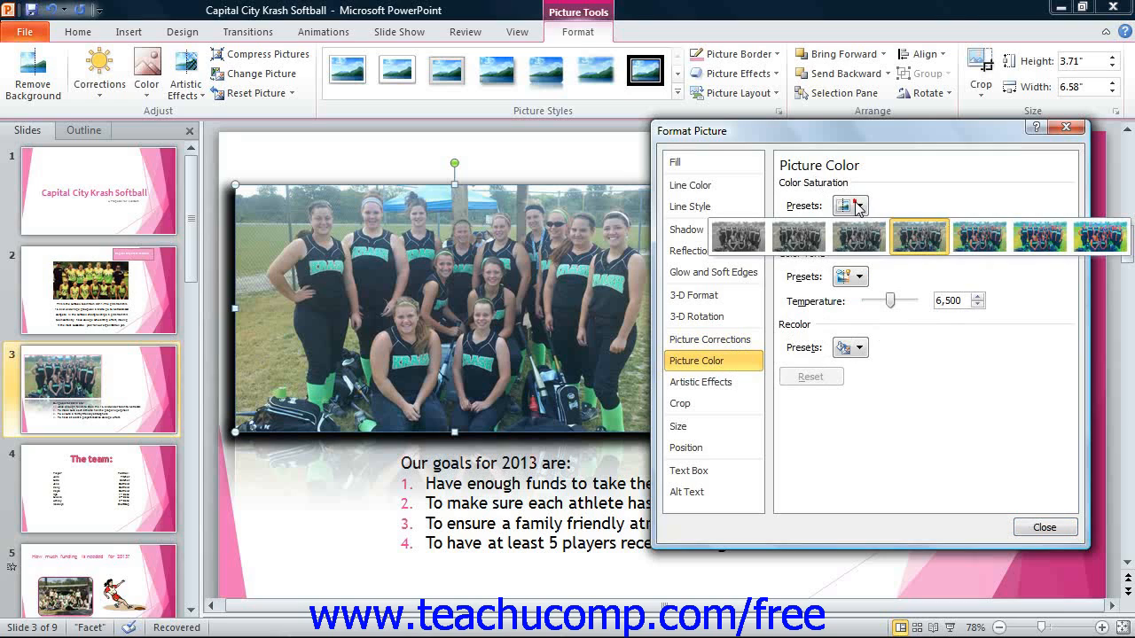
left_click(857, 207)
left_click(858, 208)
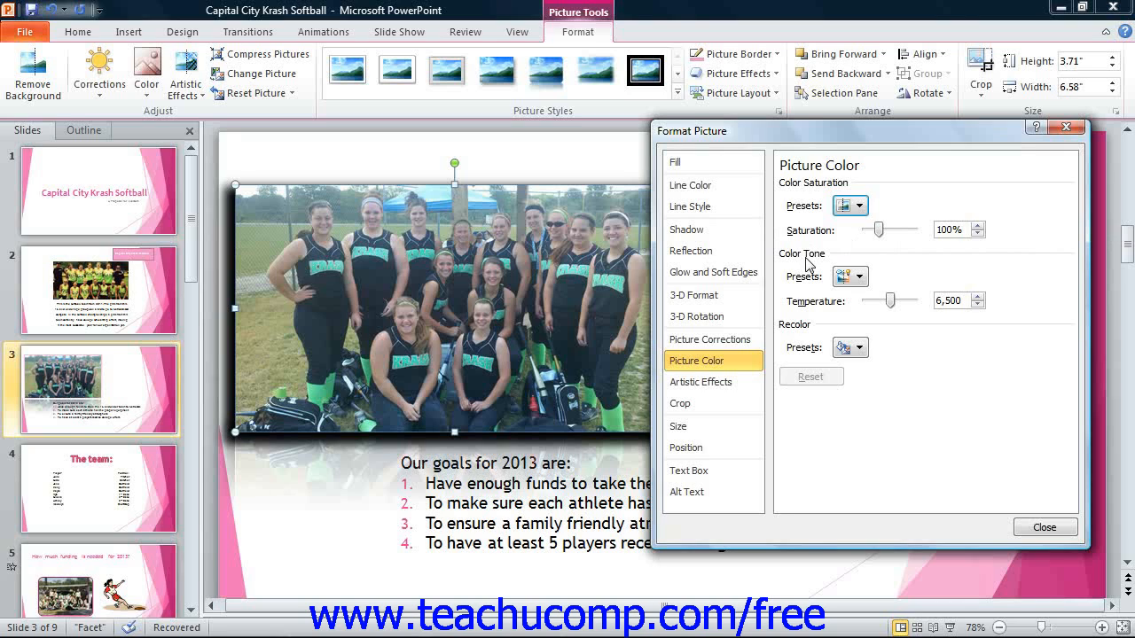
left_click(851, 277)
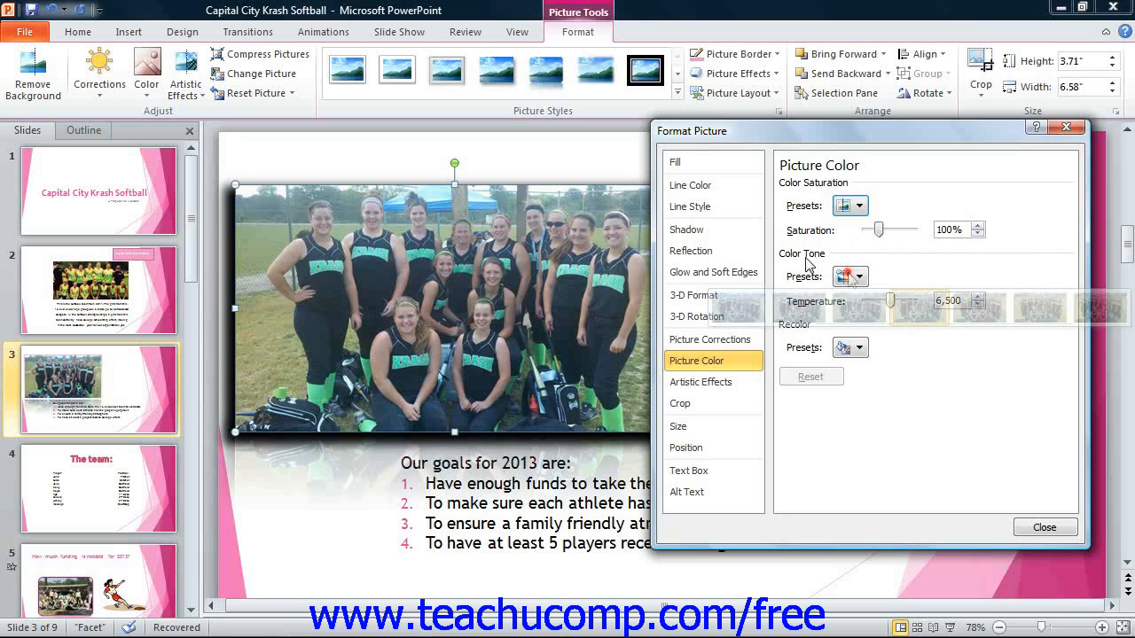
left_click(850, 273)
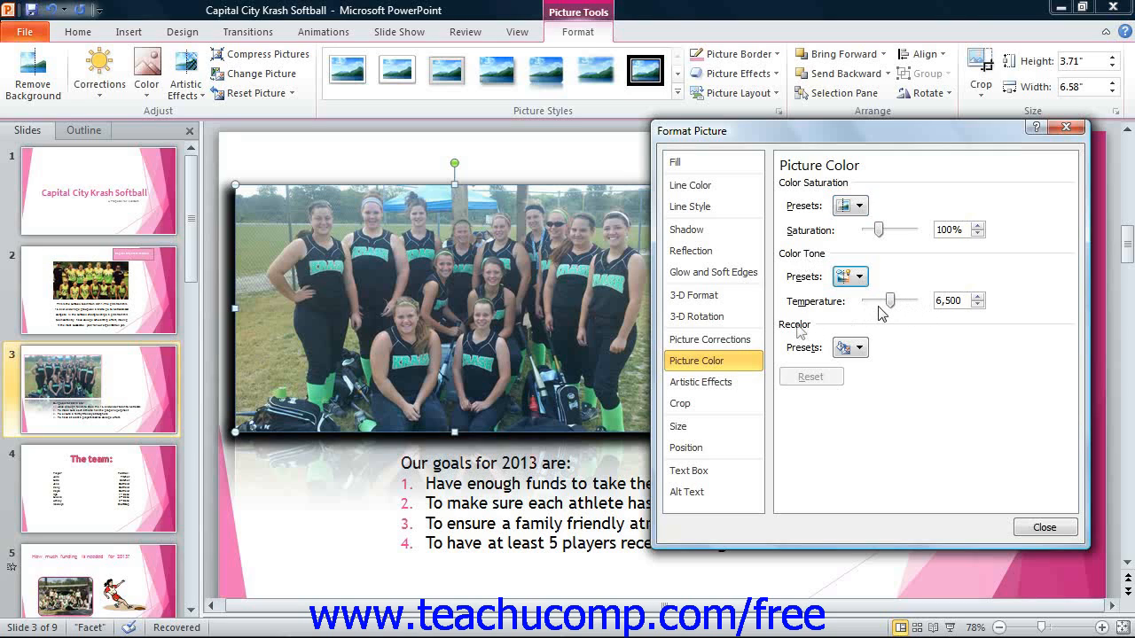
Step: Try a dark pink recolor preset on the team photo, and reset its picture color
left_click(848, 349)
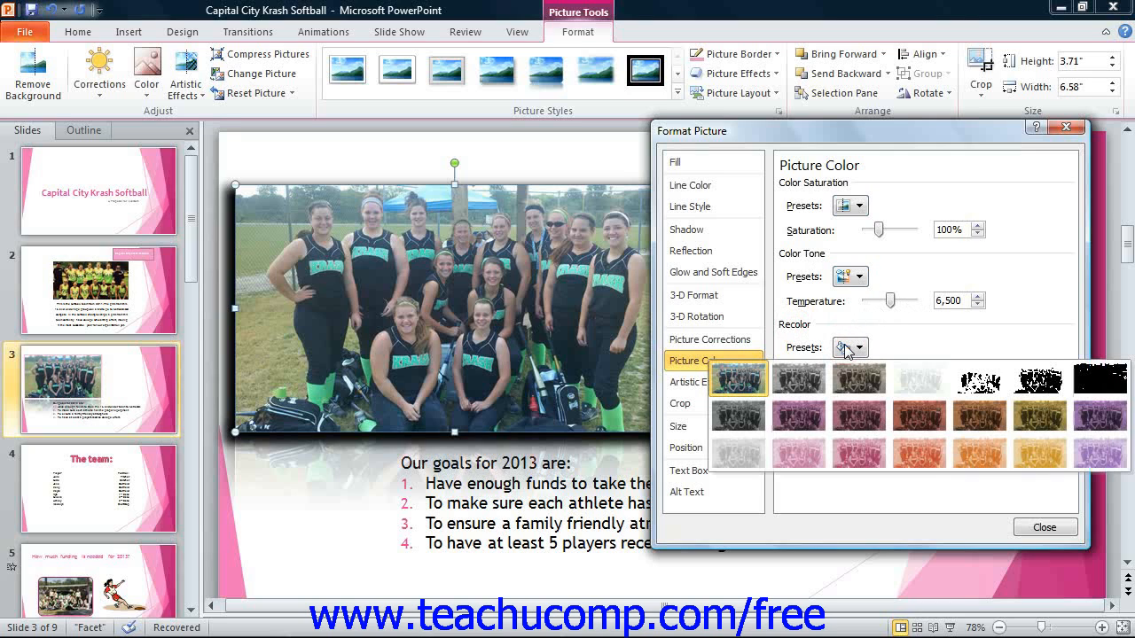
left_click(860, 413)
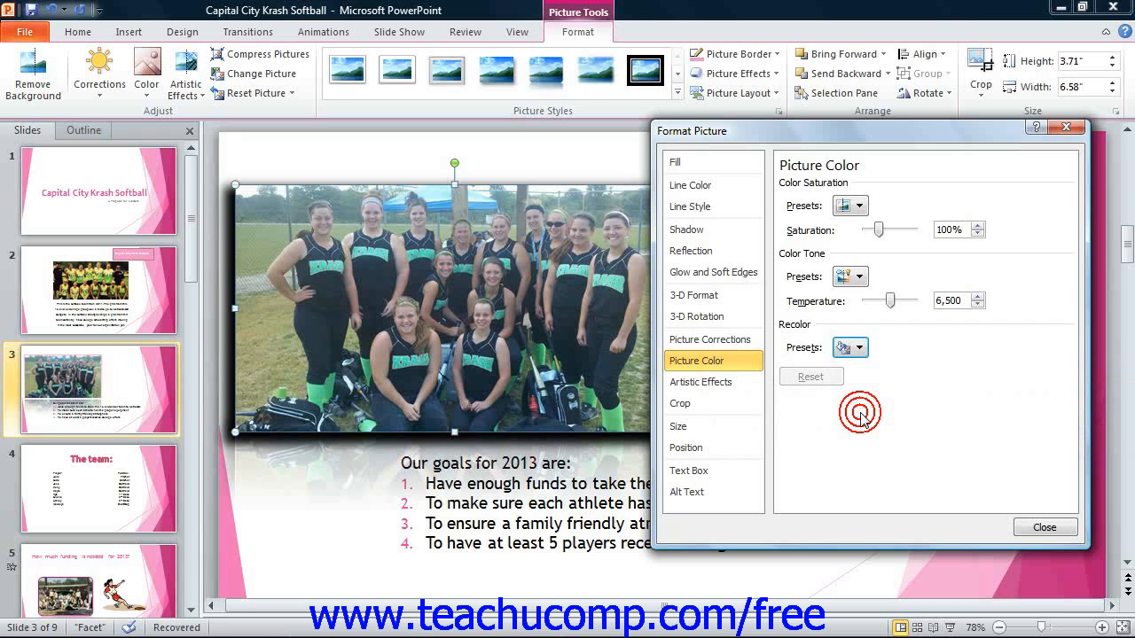
left_click(825, 377)
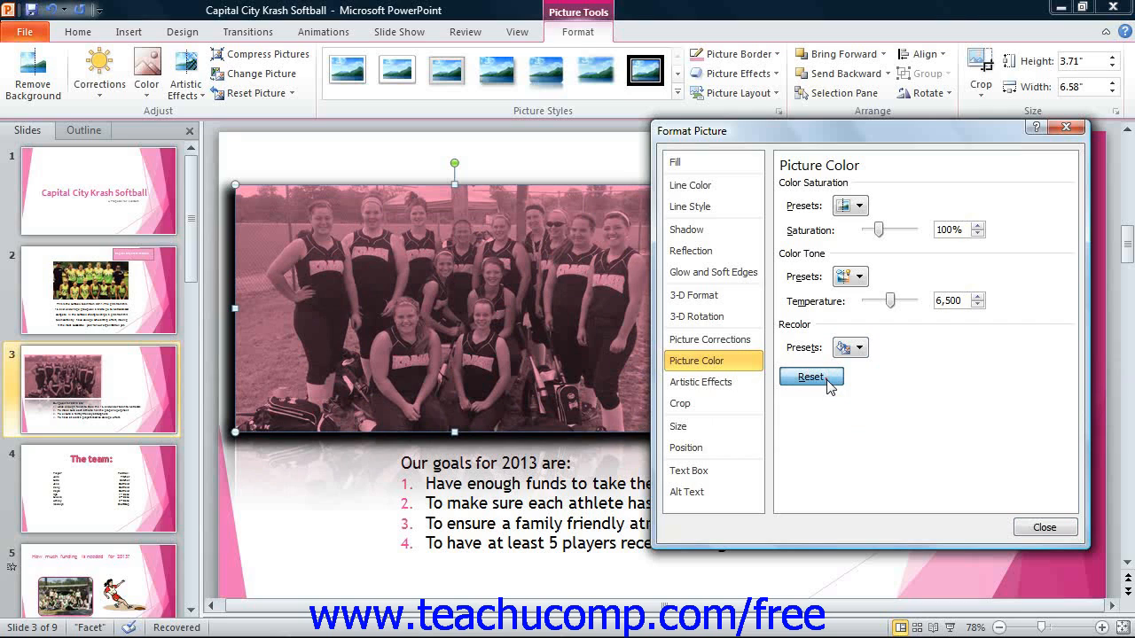
left_click(824, 379)
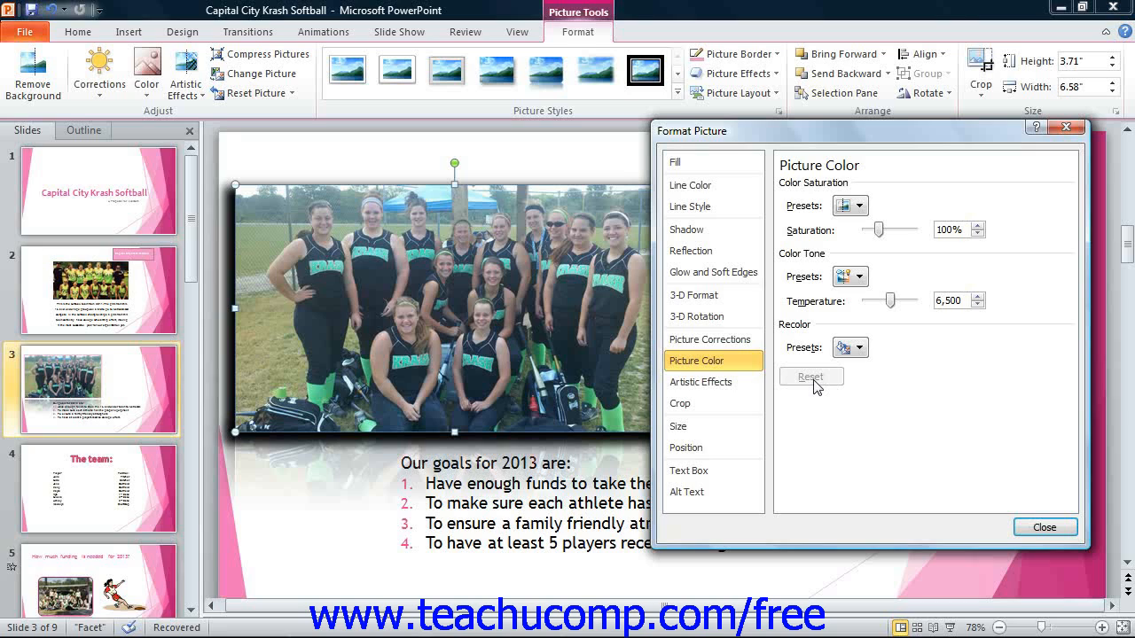
Step: Try the Paint Brush artistic effect on the team photo, and reset the effect
left_click(732, 385)
left_click(878, 188)
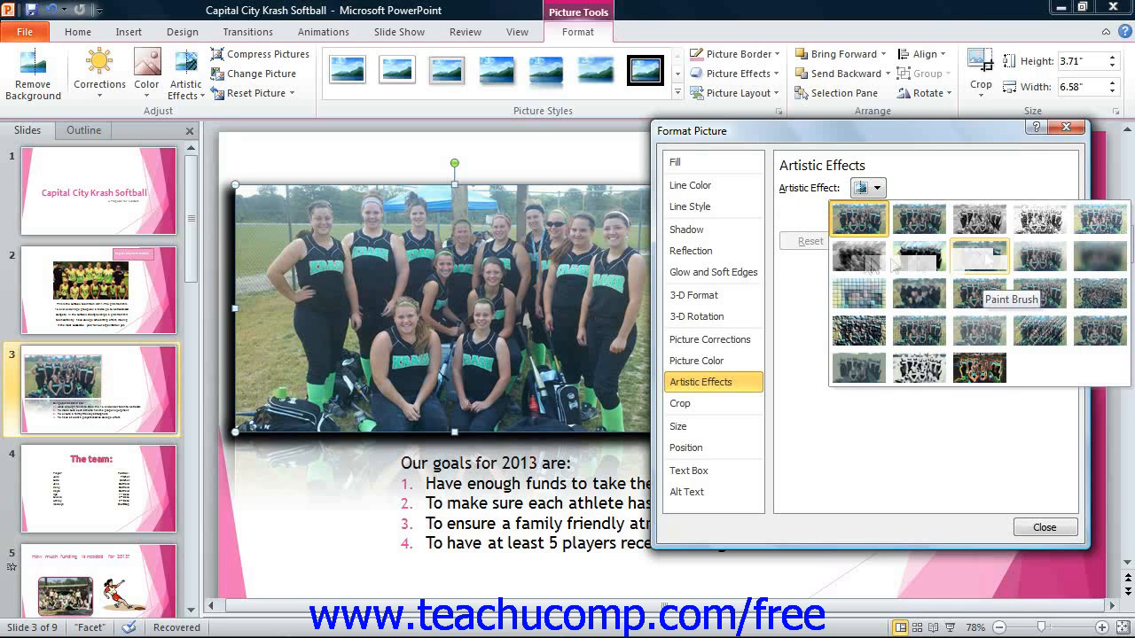
left_click(987, 259)
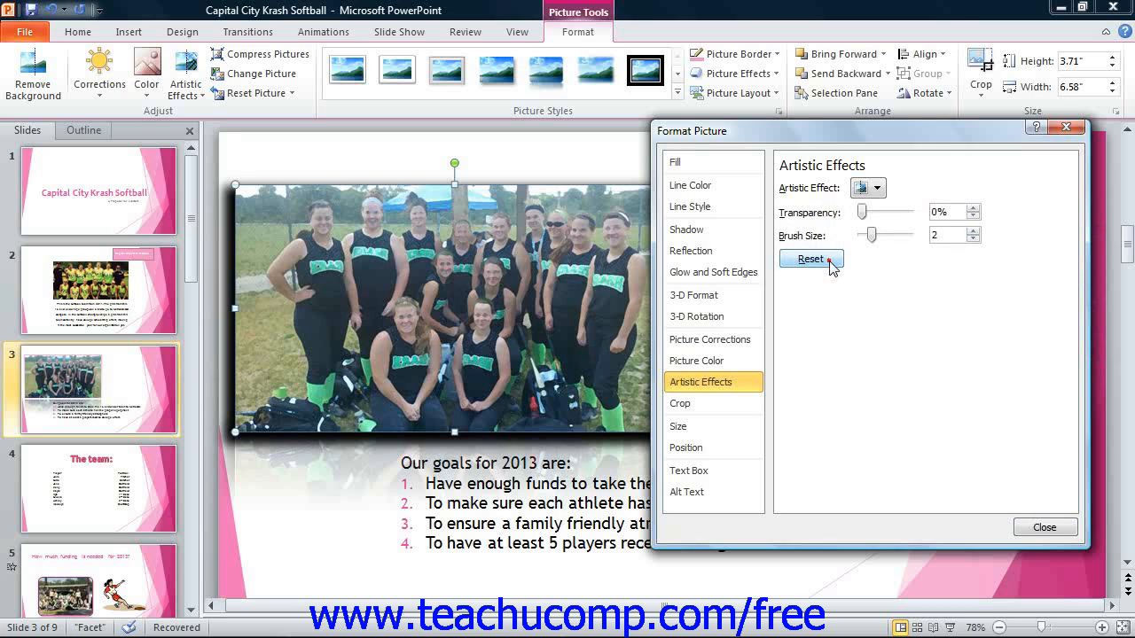
left_click(810, 259)
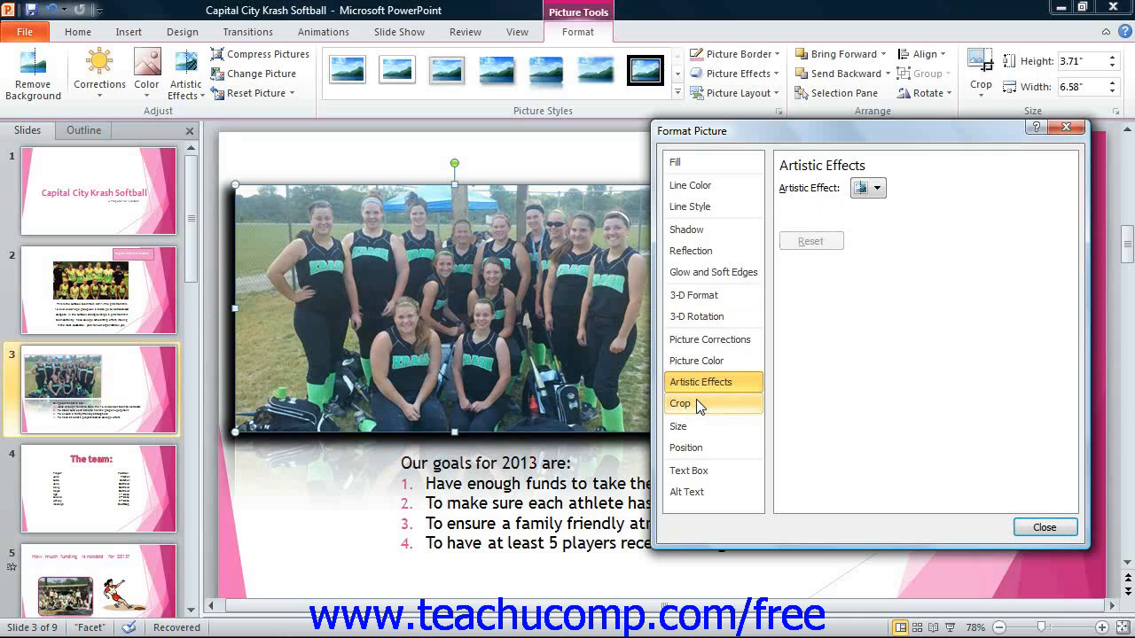
Step: Review the team photo's crop position settings and its size, rotation and scale options
left_click(697, 404)
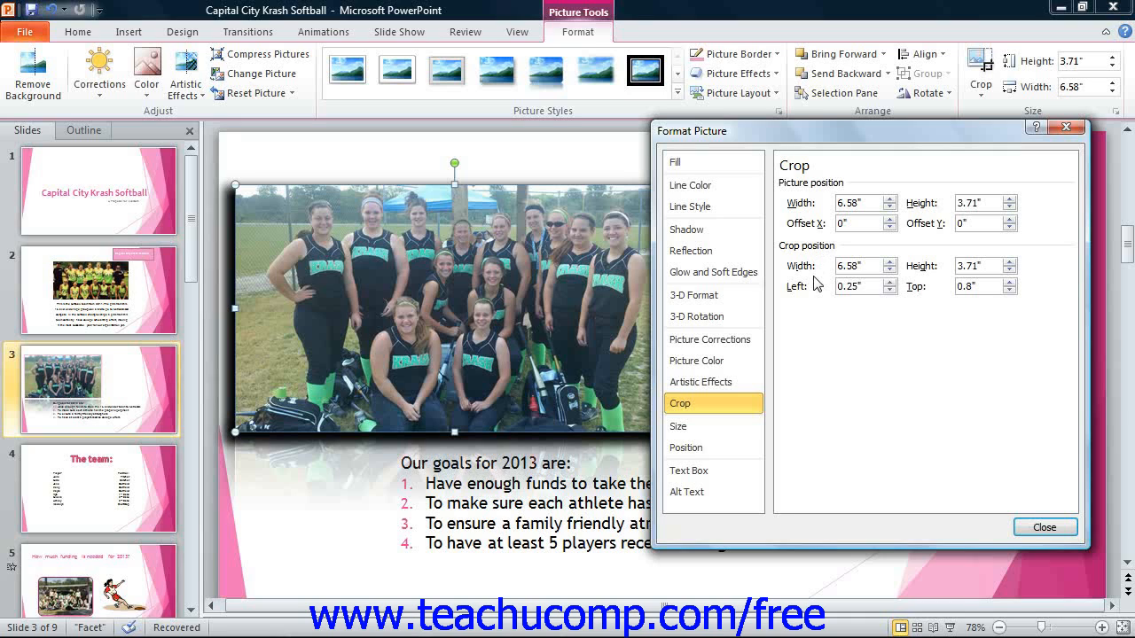
left_click(688, 429)
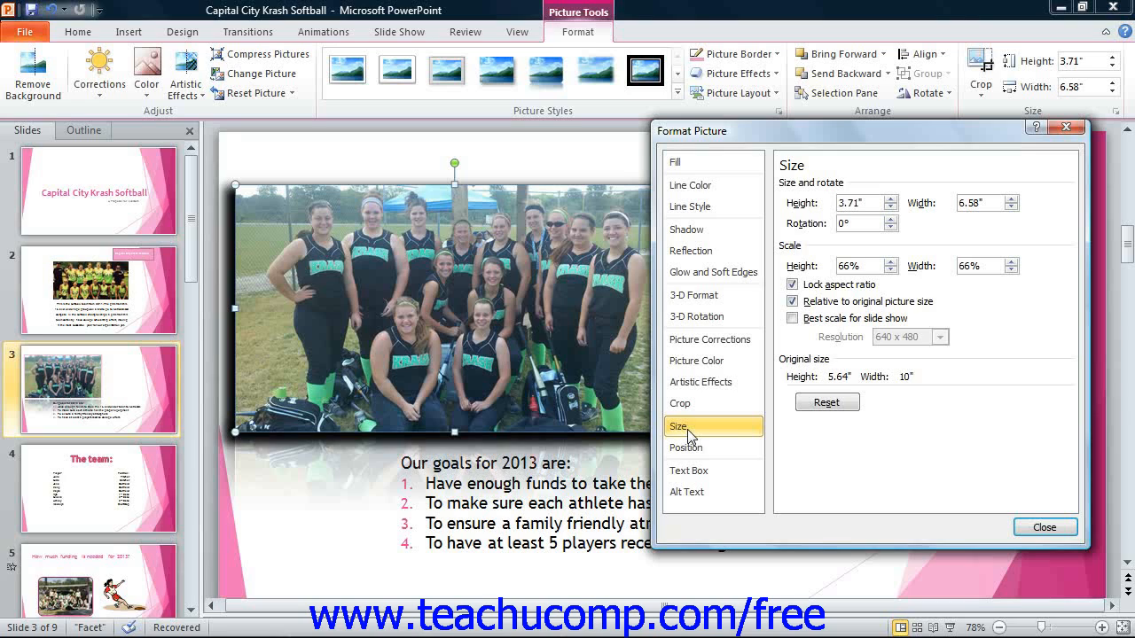
left_click(805, 178)
left_click(791, 285)
Step: Examine the reference points for the team photo's slide position, along with its text box and alt text settings
left_click(706, 454)
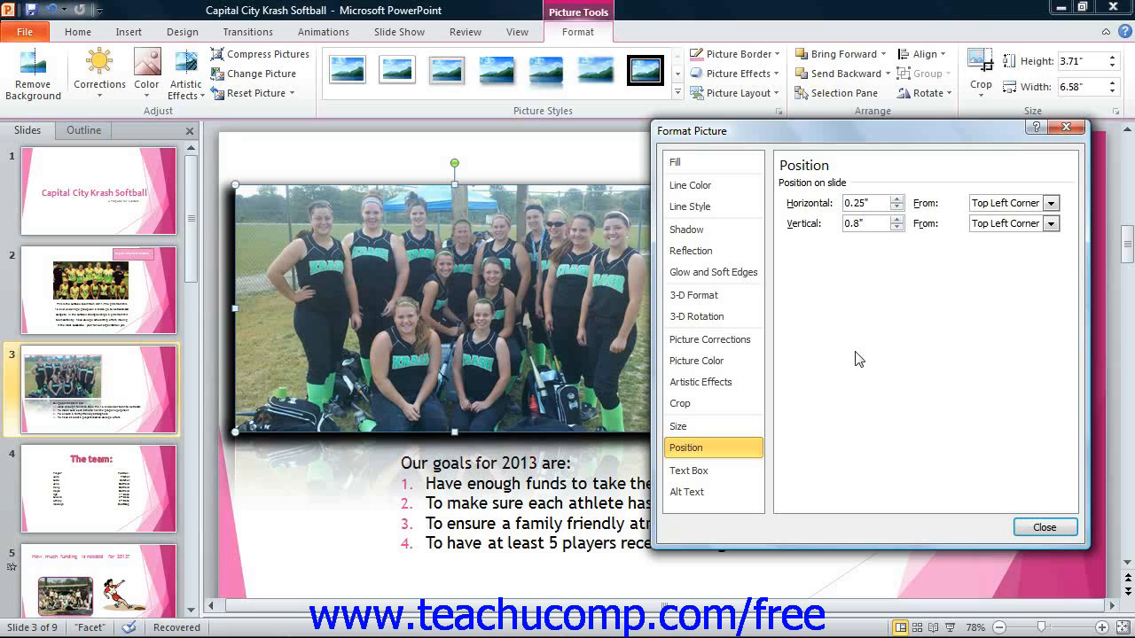
left_click(815, 183)
left_click(1050, 204)
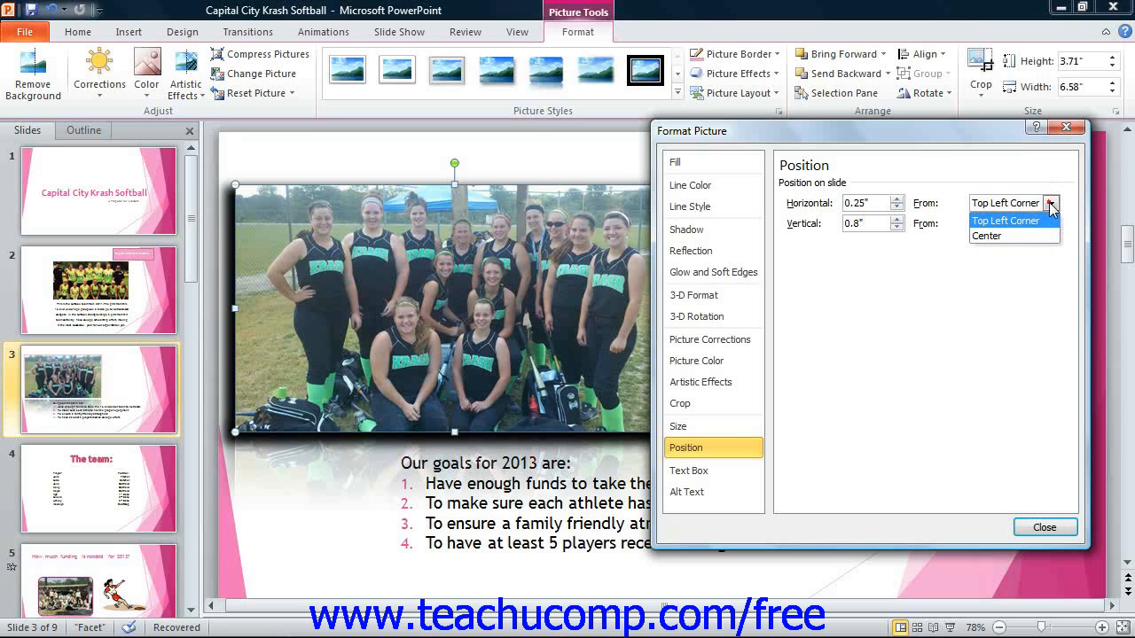
left_click(1050, 223)
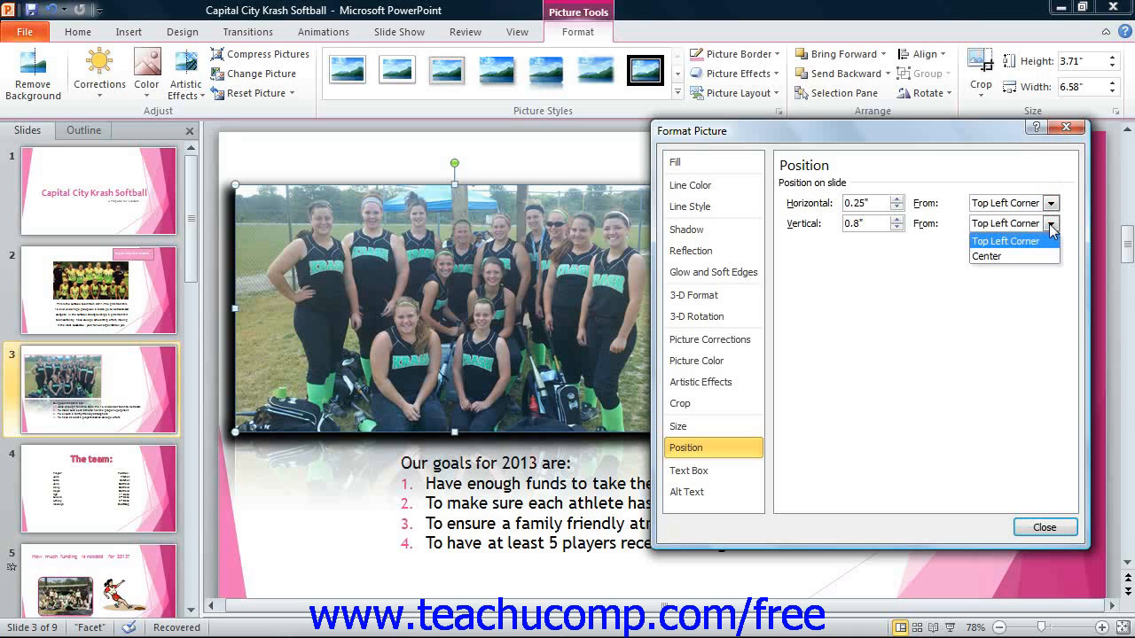
left_click(1049, 223)
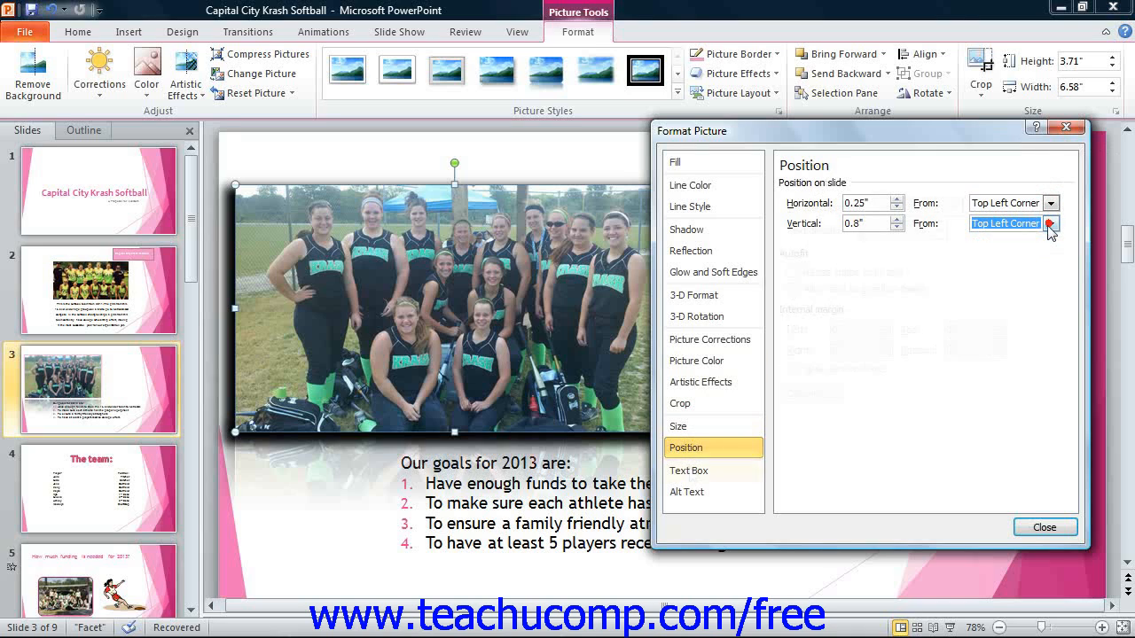
left_click(692, 472)
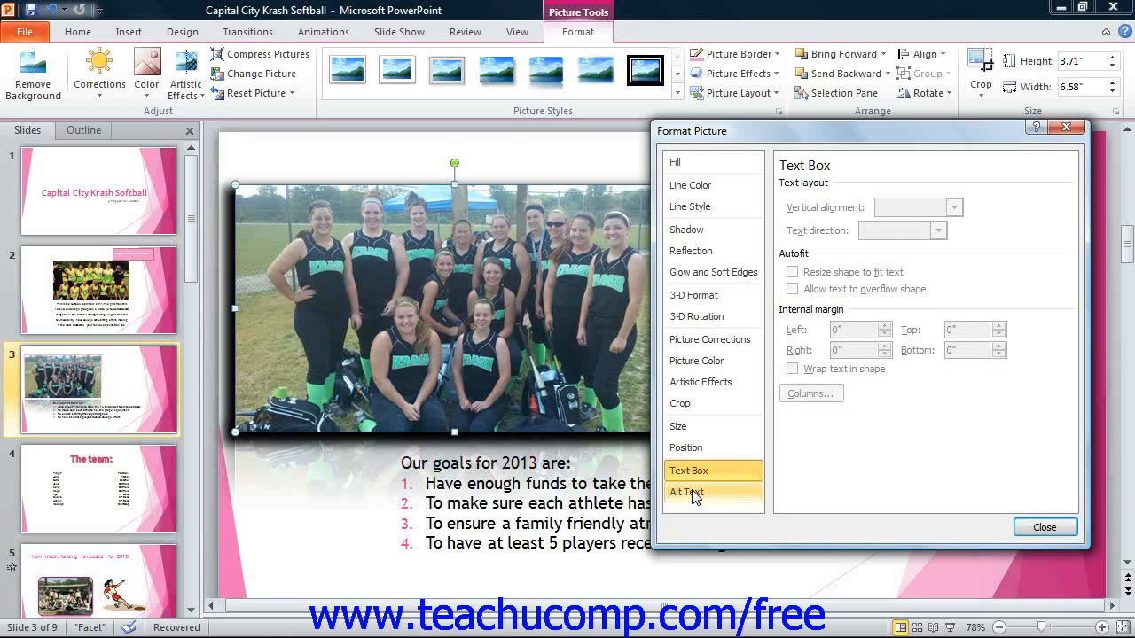
left_click(694, 495)
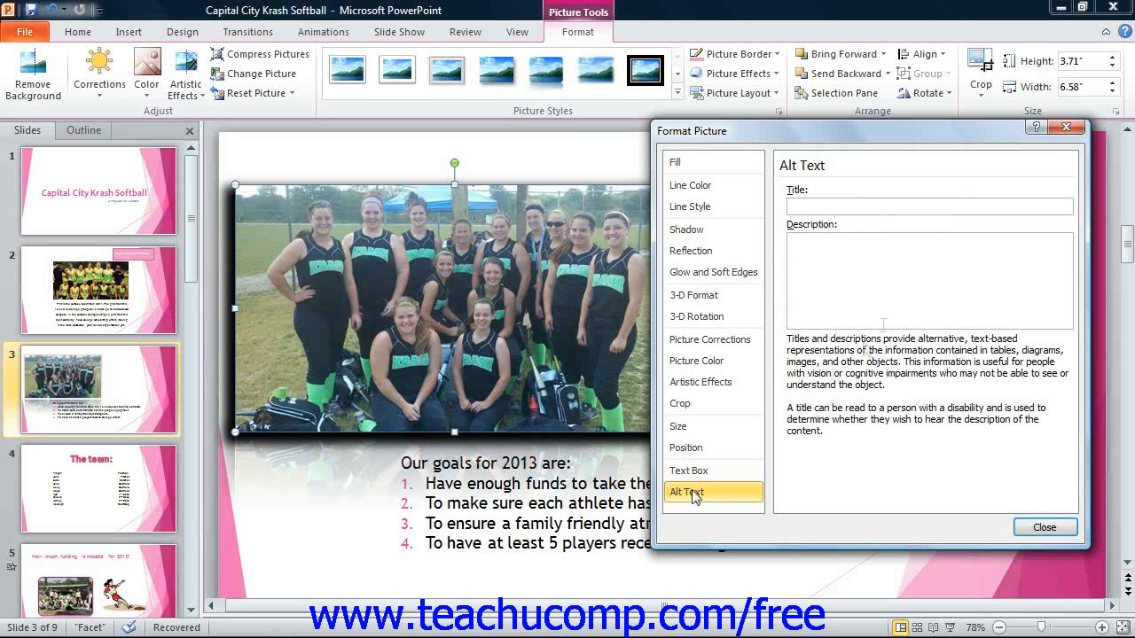